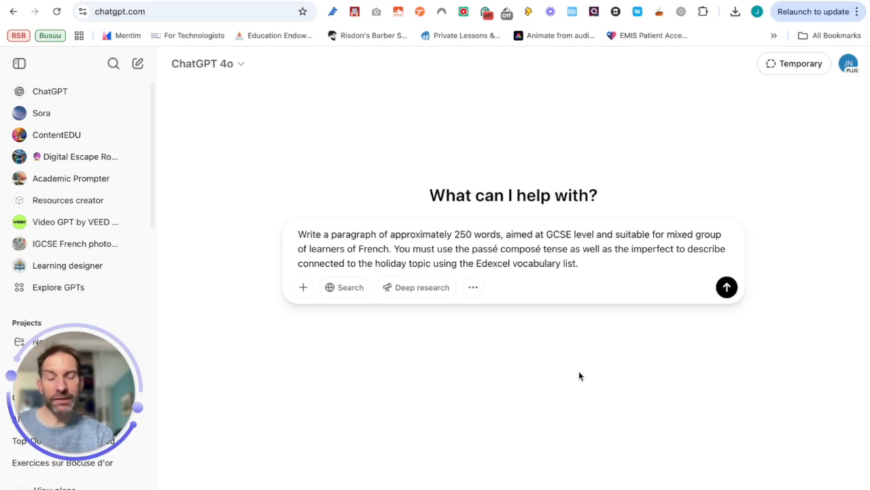
Submit the prompt for a 250-word GCSE-level French holiday paragraph using the passé composé and imperfect
click(727, 287)
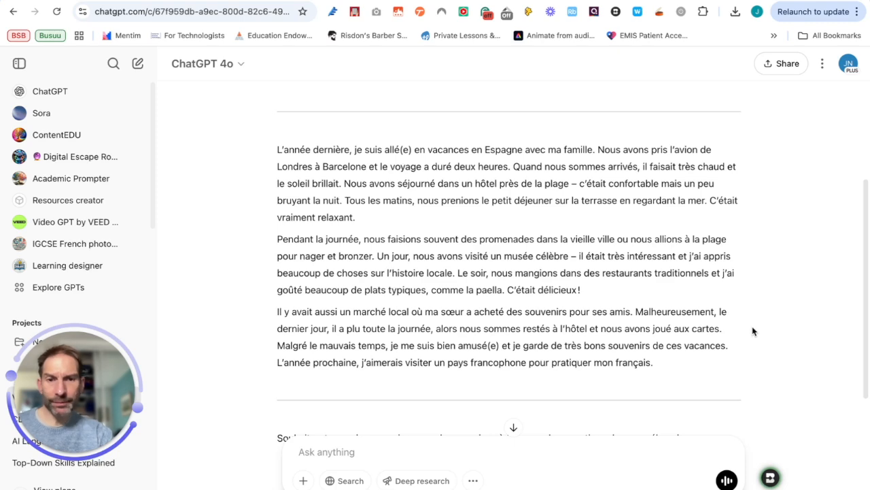
scroll(751, 332, up, 1)
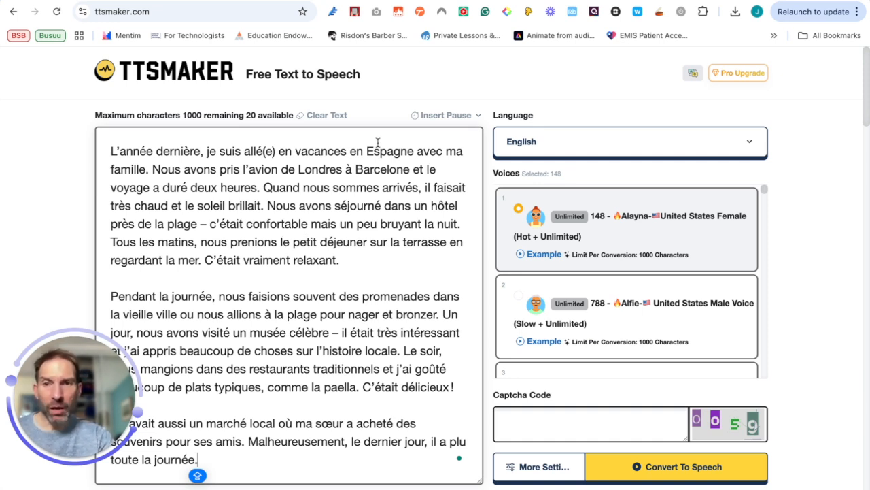
Set the text-to-speech language to Français - French and look through the available French voices
click(666, 149)
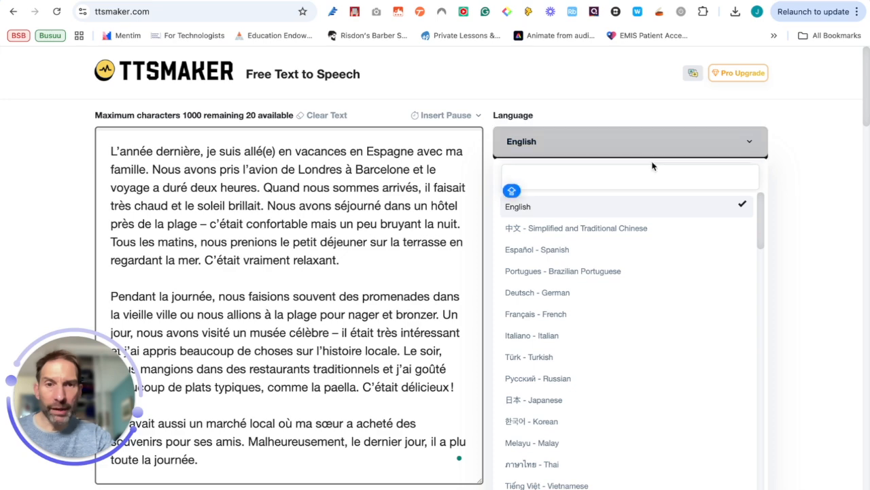
click(620, 318)
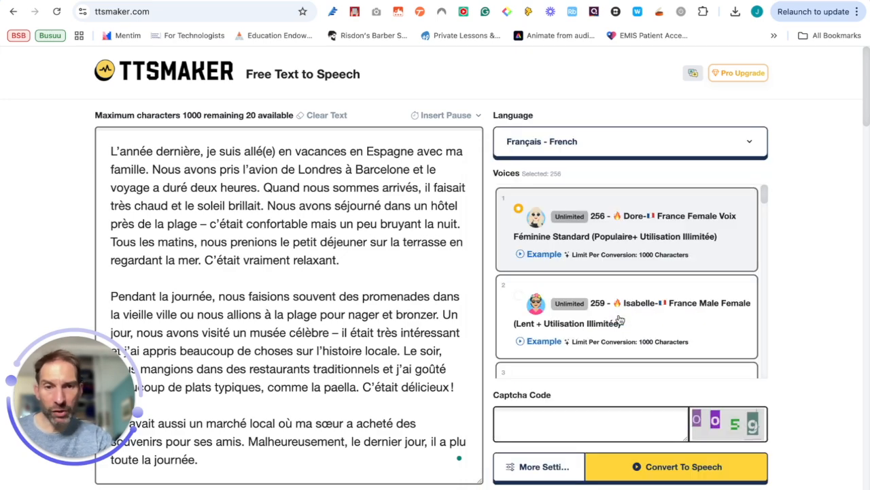
scroll(715, 253, down, 3)
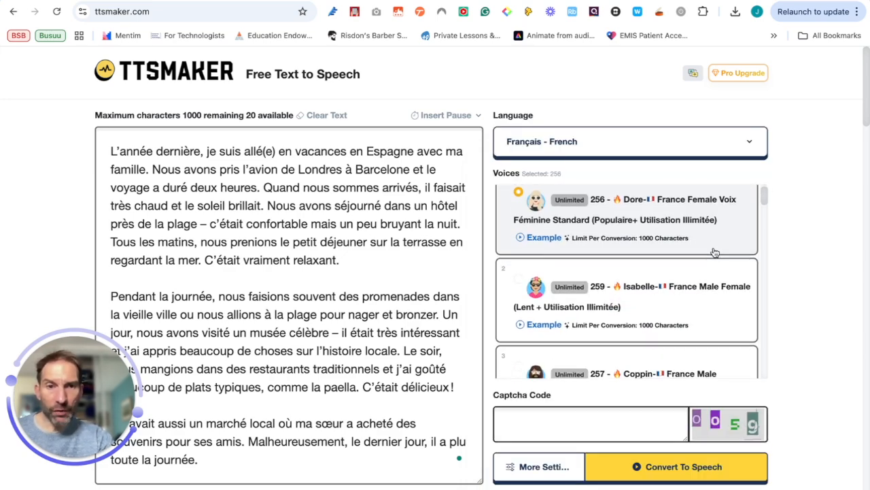
scroll(716, 253, down, 1)
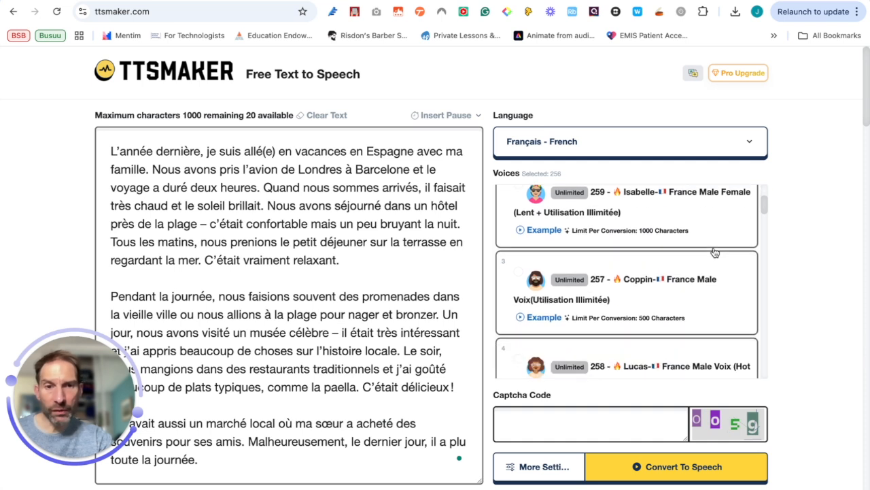
scroll(715, 253, up, 2)
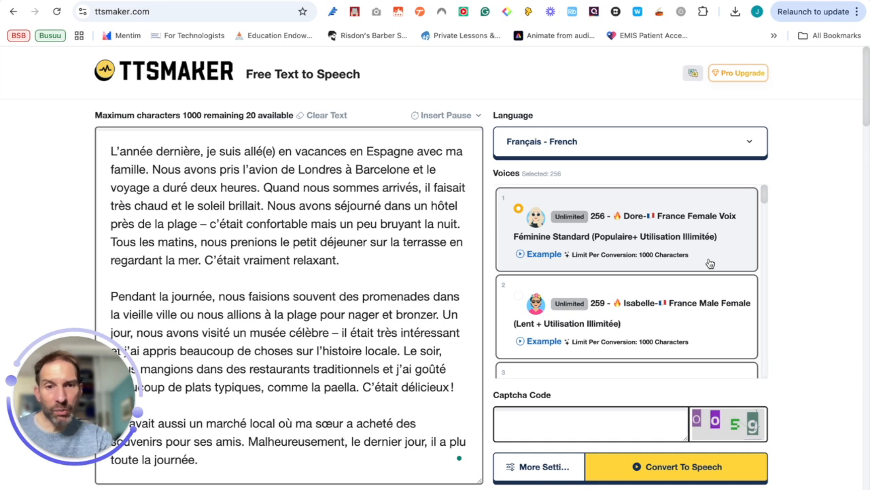
scroll(697, 267, down, 3)
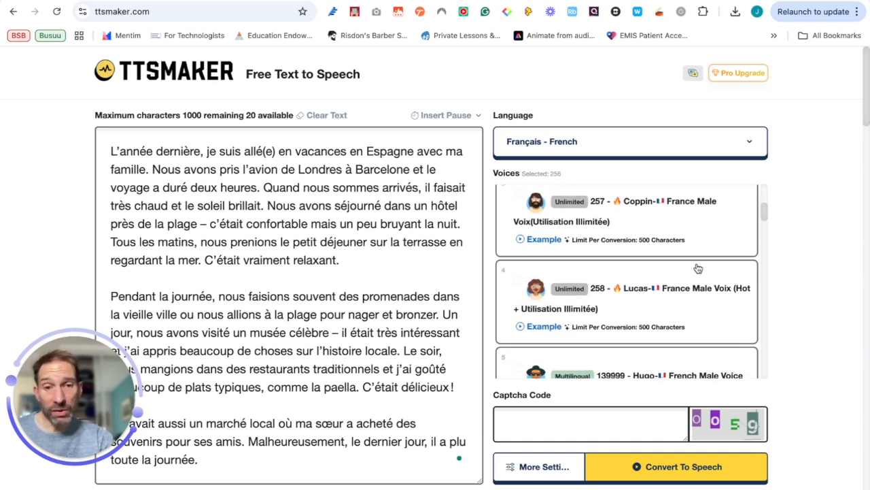
scroll(697, 268, up, 4)
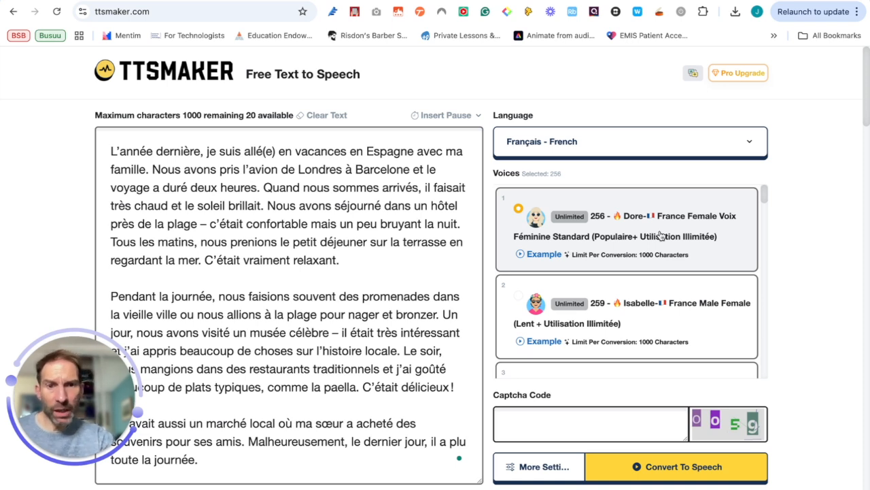
scroll(609, 376, down, 1)
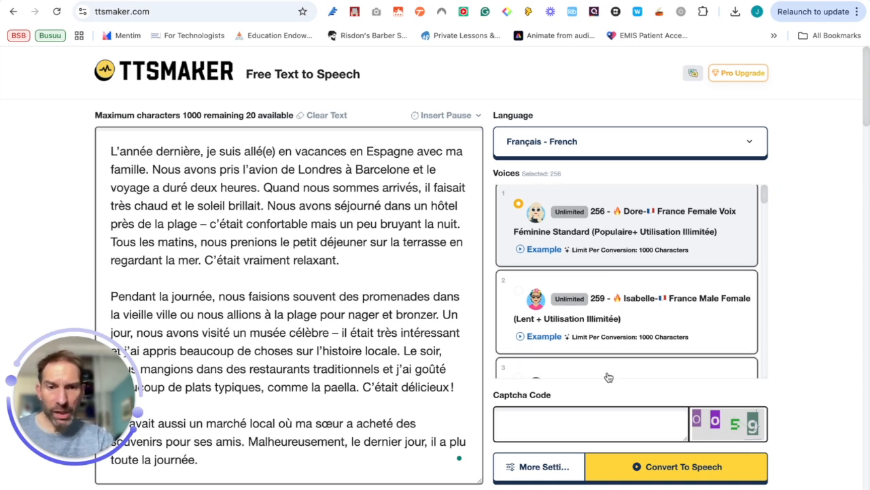
Fill in the captcha code shown beside its field
click(583, 426)
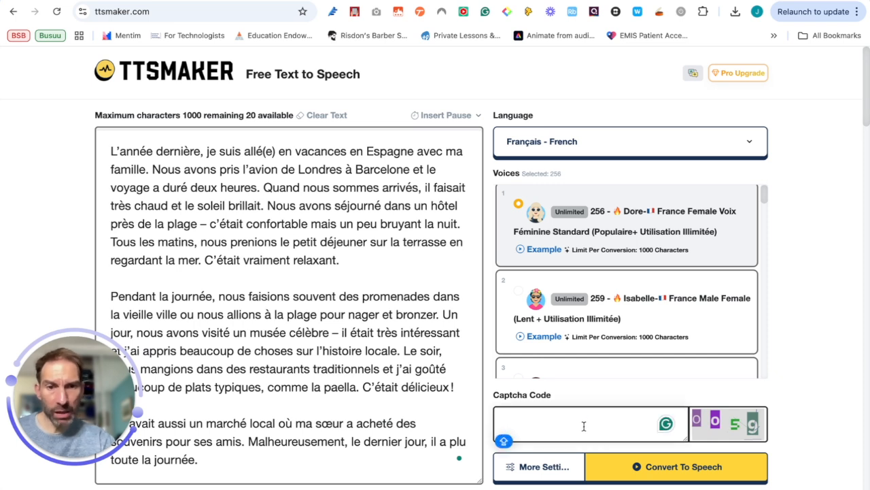
text(0059)
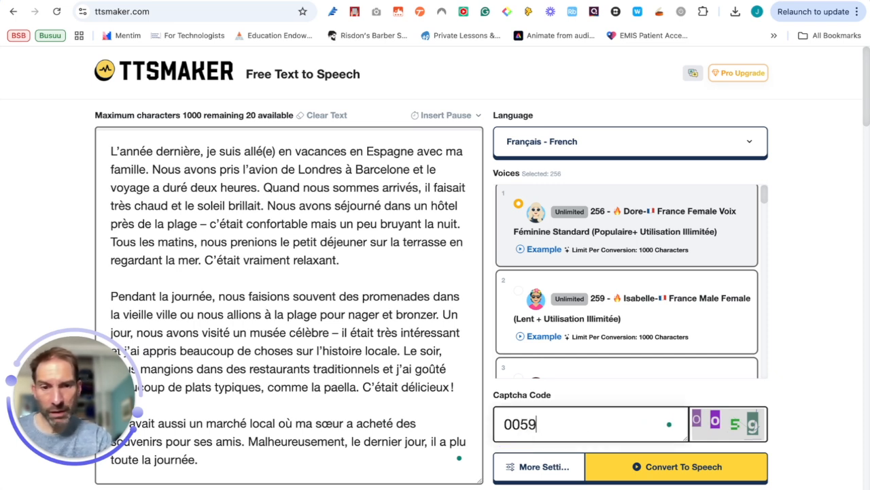
scroll(638, 381, down, 1)
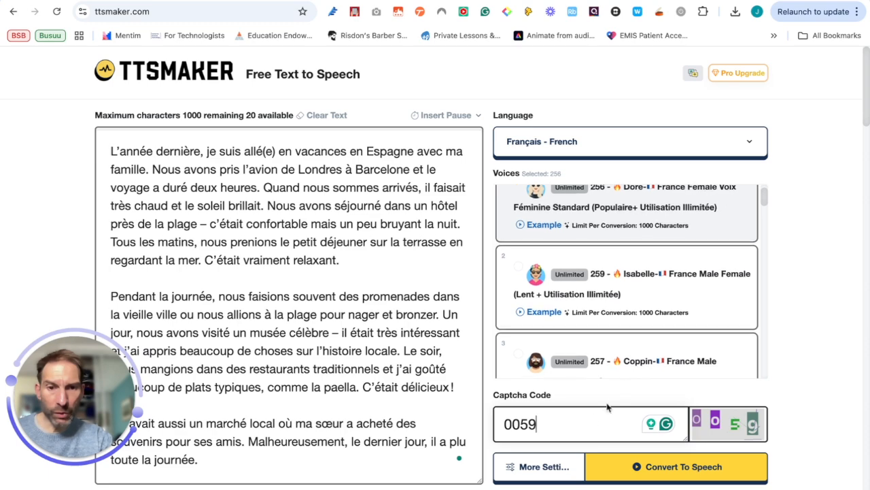
Expand the additional audio settings and set the voice speed to 0.85x, keeping the mp3 format
click(540, 466)
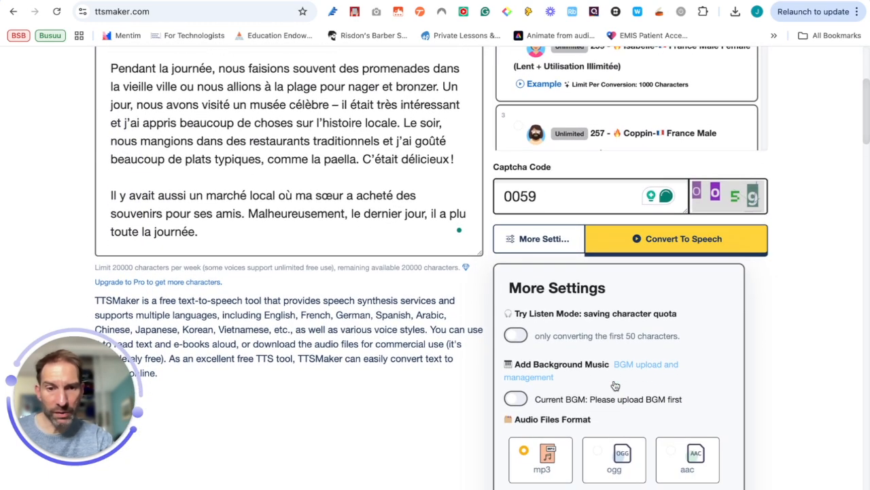
scroll(616, 385, down, 2)
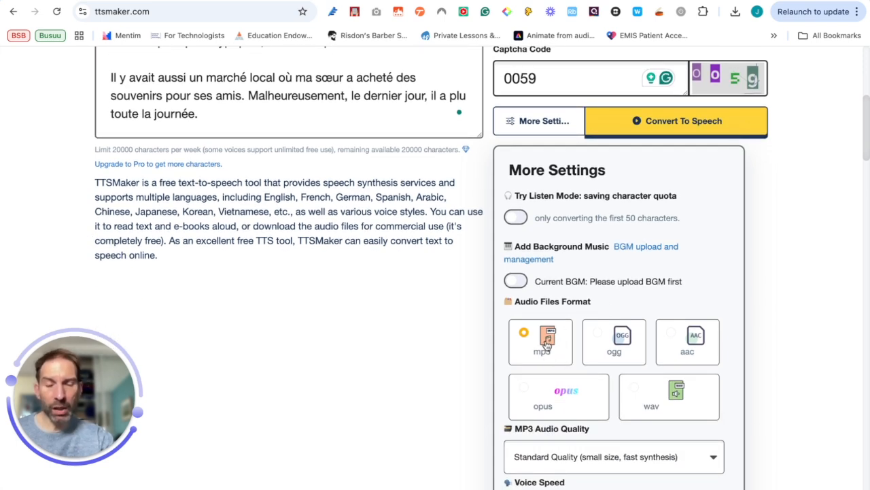
scroll(585, 335, down, 1)
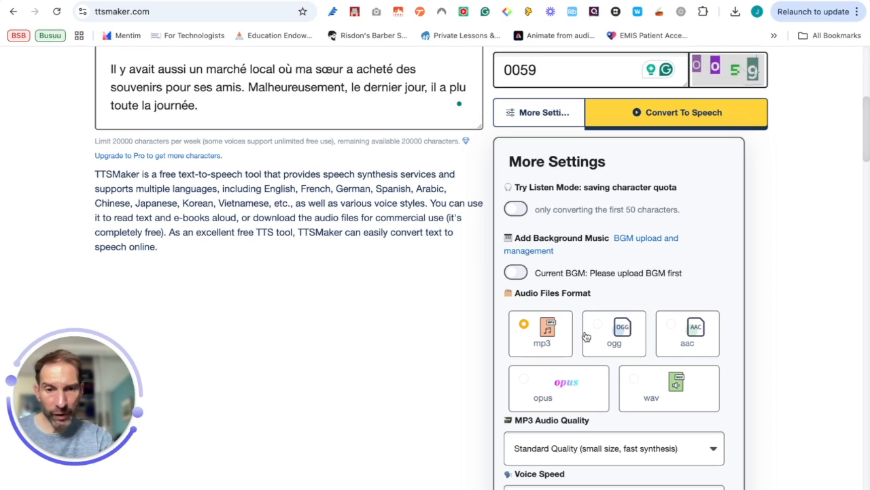
scroll(586, 336, down, 2)
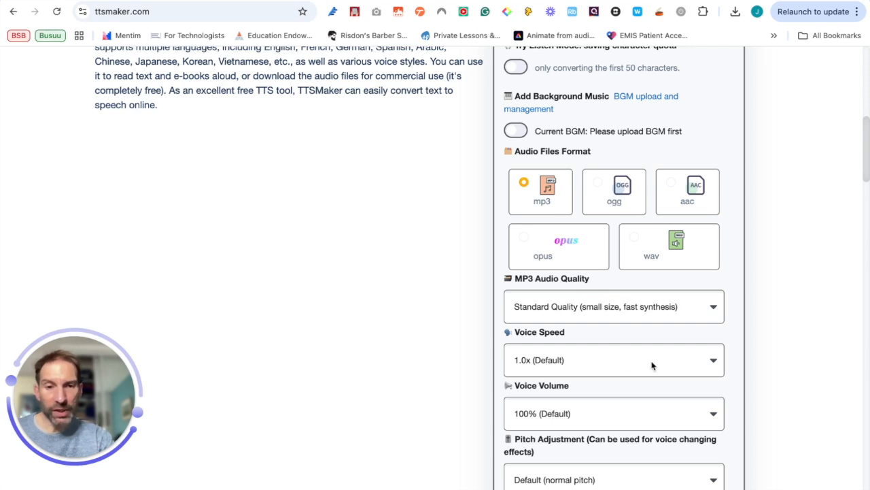
click(714, 364)
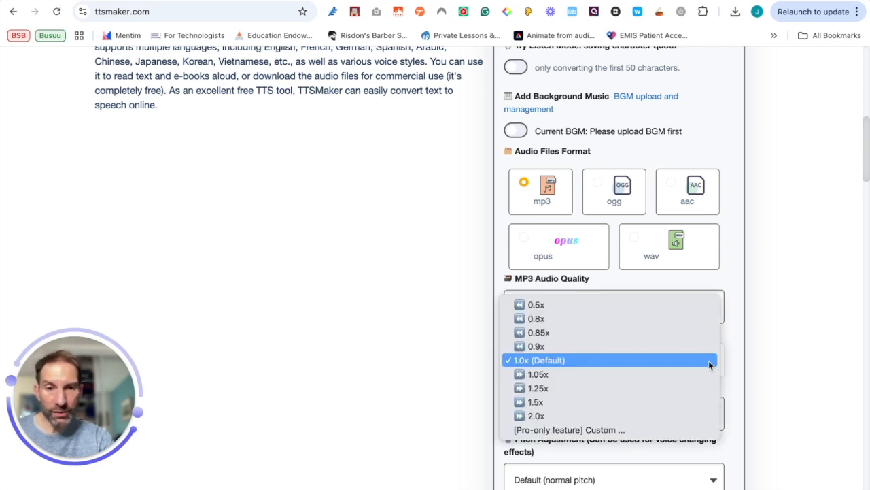
click(685, 332)
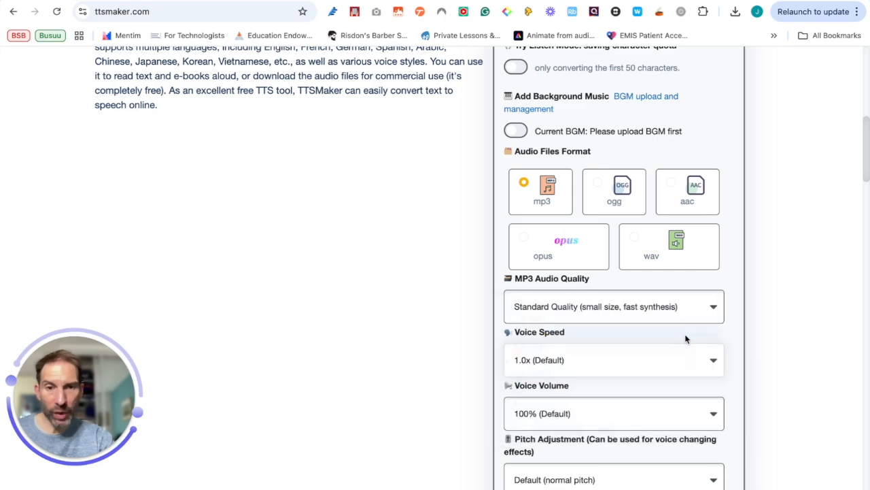
scroll(684, 338, up, 7)
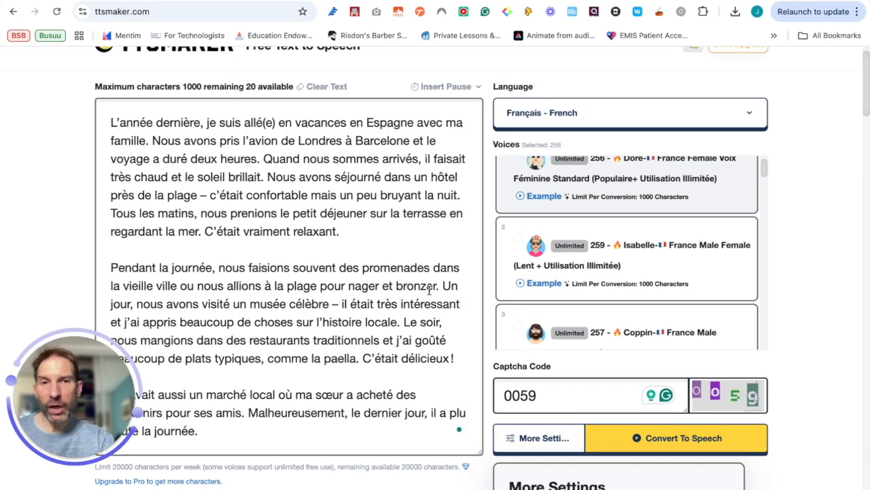
Convert the French text to speech and complete the human verification check
click(678, 441)
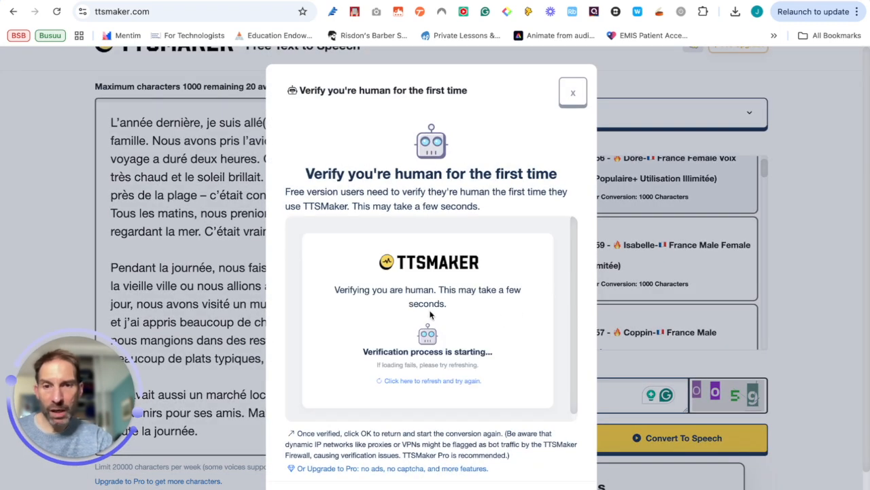
click(402, 342)
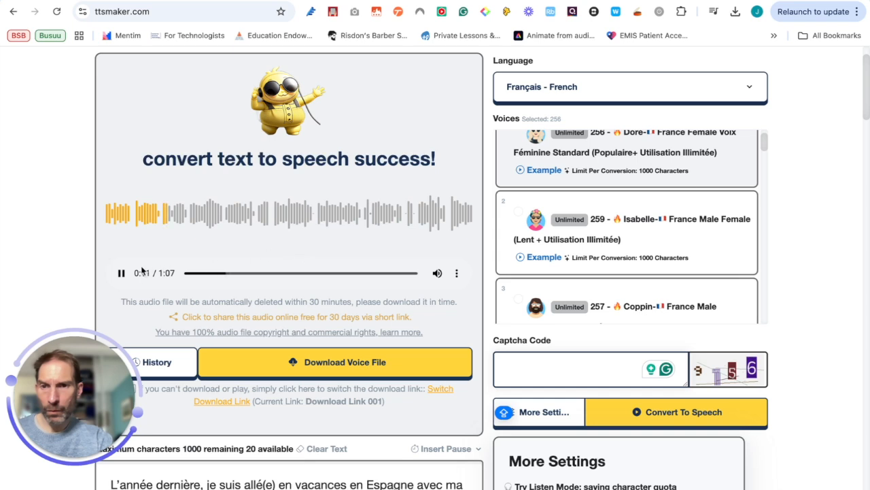
Pause the generated audio and look over its download option, the source text and the audio settings
click(122, 274)
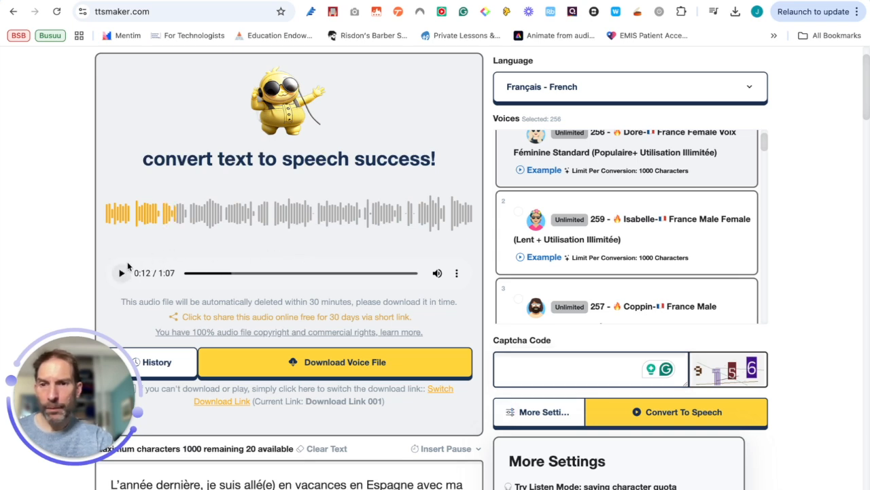
scroll(308, 260, down, 1)
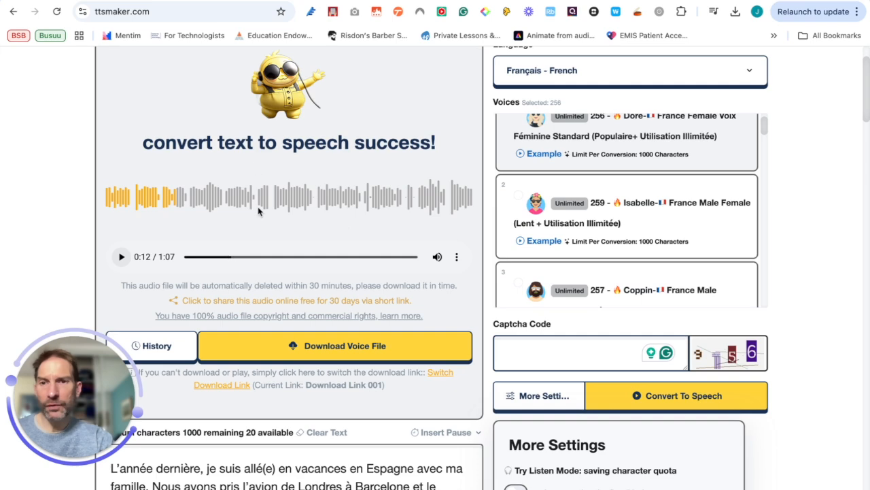
scroll(344, 238, down, 2)
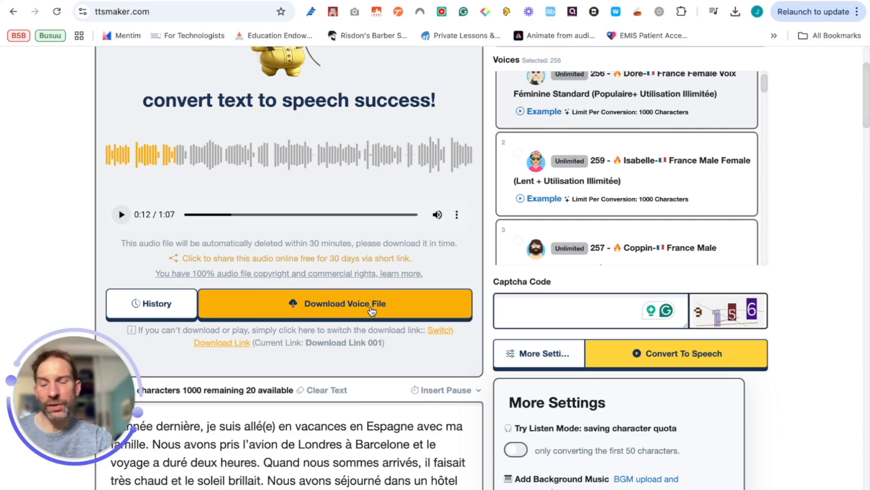
scroll(371, 310, up, 1)
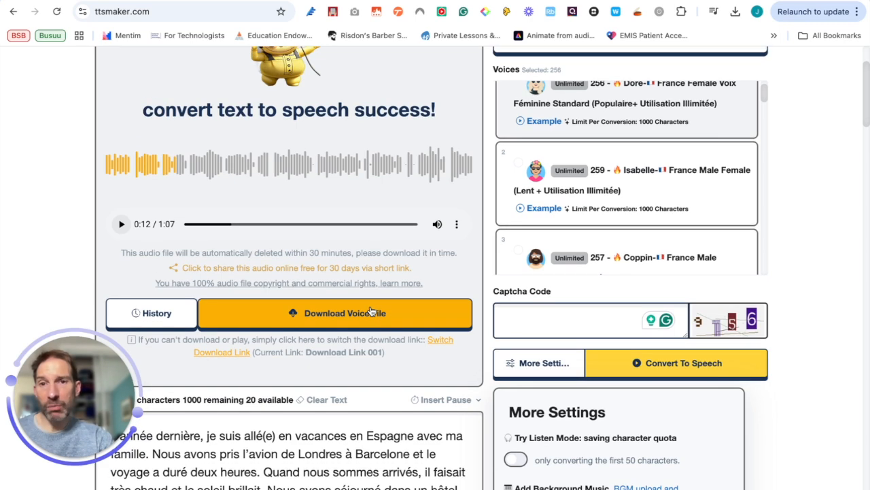
scroll(372, 310, up, 2)
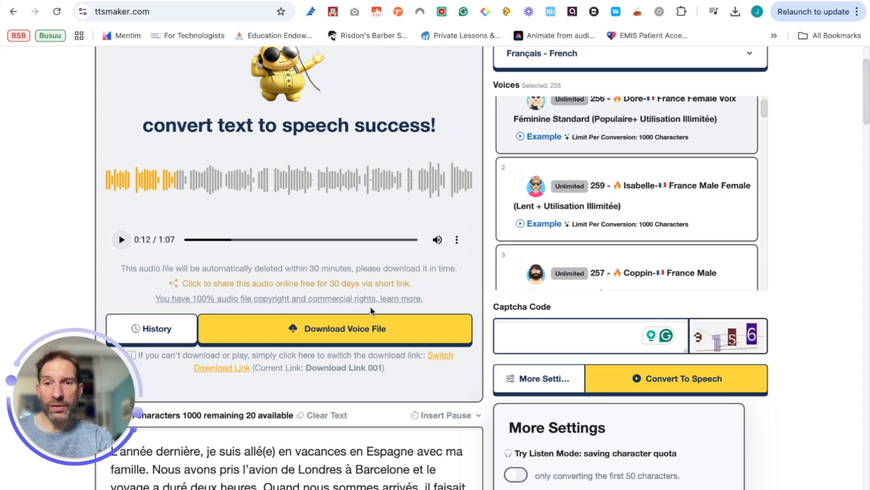
scroll(370, 310, down, 5)
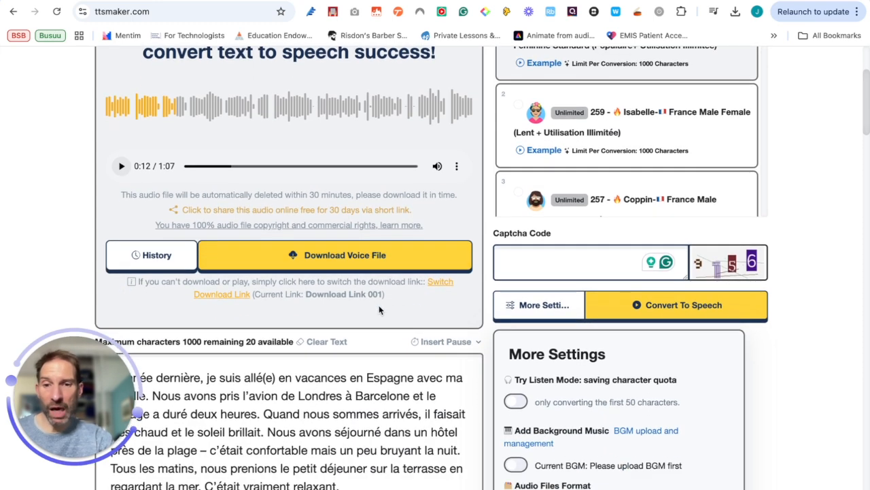
scroll(380, 306, down, 1)
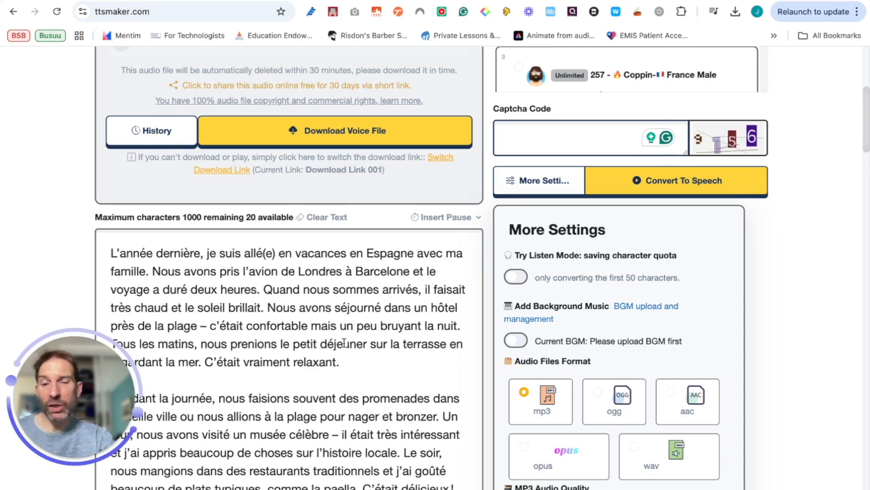
scroll(361, 325, down, 3)
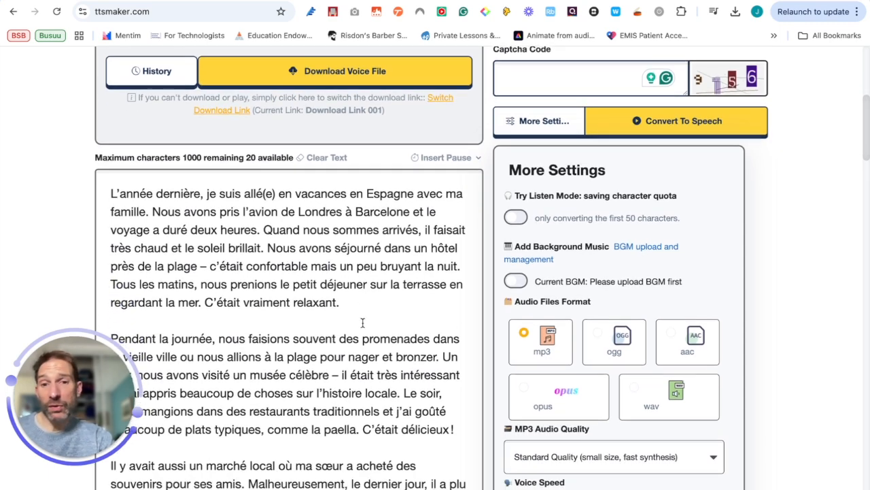
scroll(362, 323, down, 1)
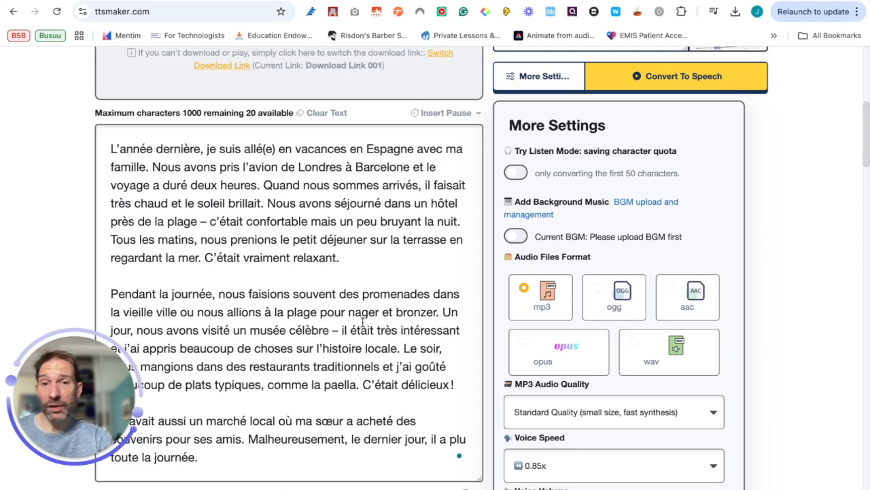
scroll(362, 323, up, 3)
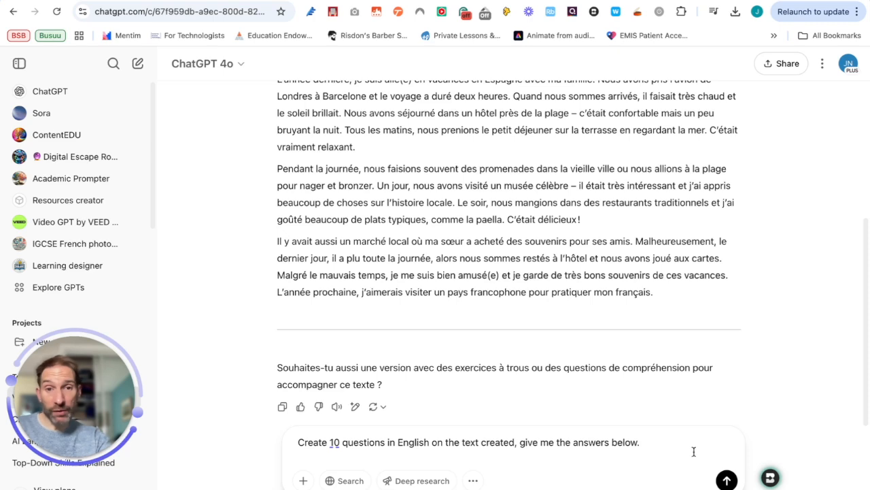
Submit the ChatGPT request for 10 English questions on the text with answers below, and review the questions
click(726, 480)
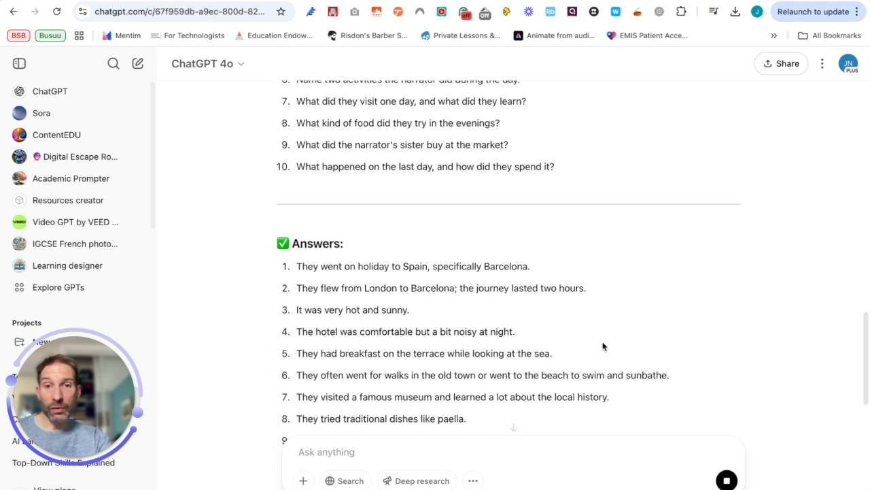
scroll(602, 347, up, 3)
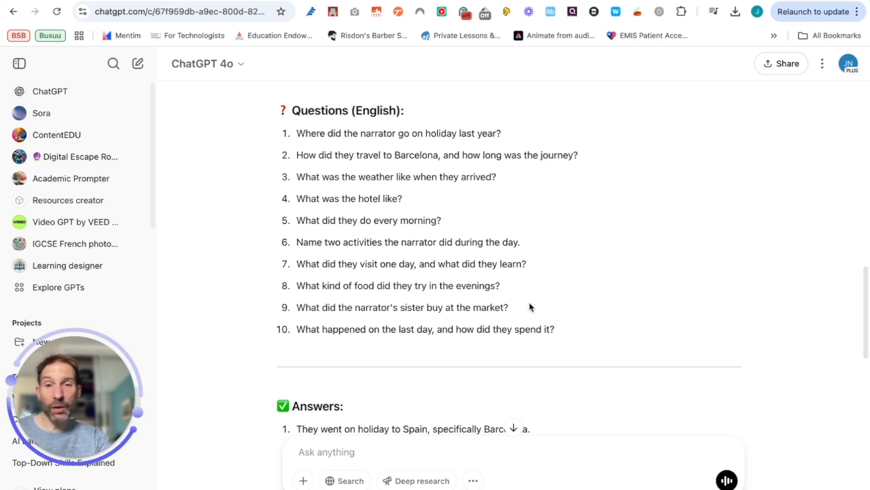
scroll(546, 309, up, 1)
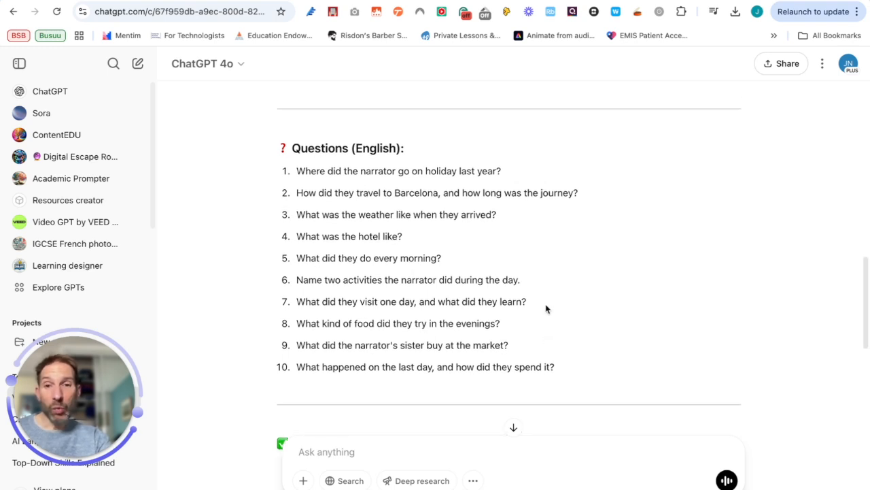
Read through the 10 English questions and check them against the answers listed below
scroll(546, 309, down, 1)
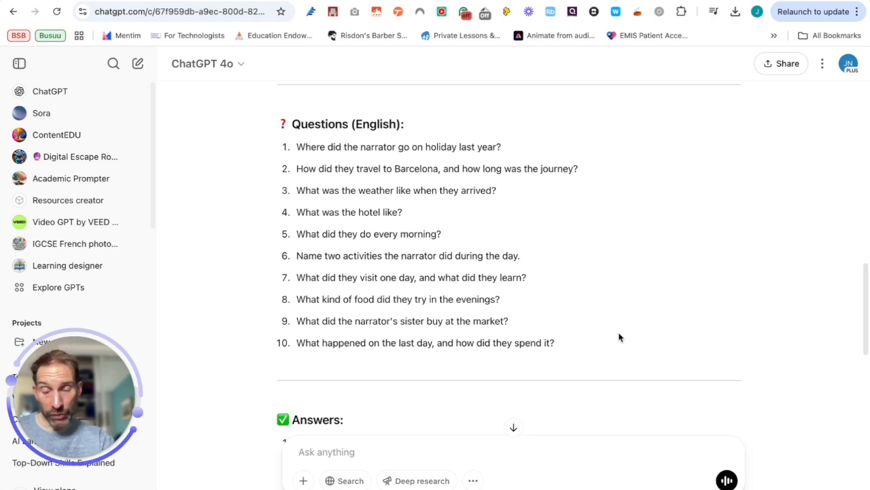
scroll(618, 336, down, 5)
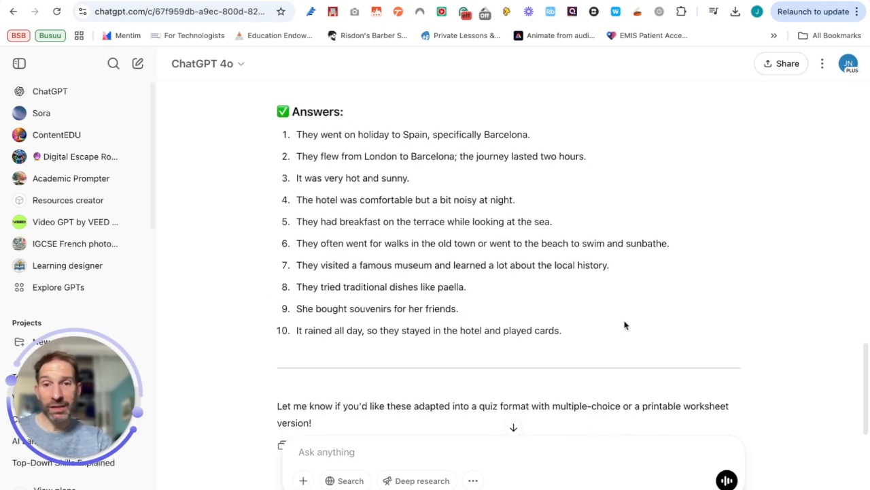
scroll(624, 325, down, 1)
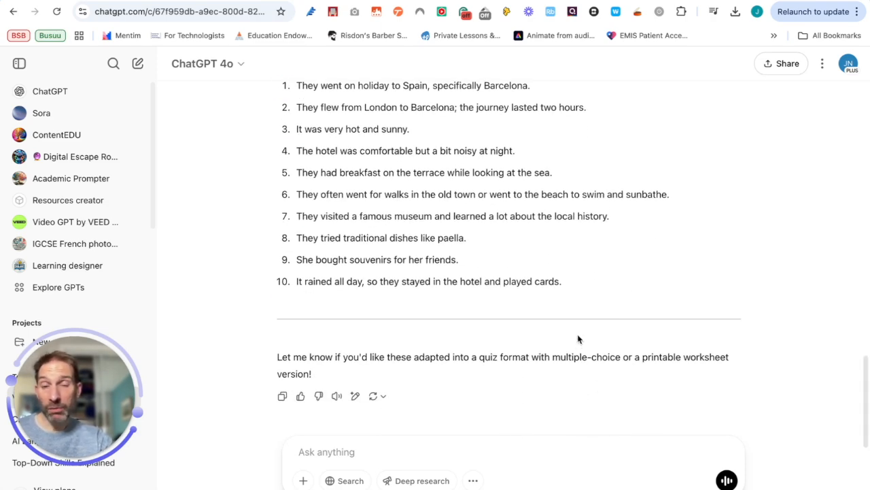
scroll(578, 338, up, 6)
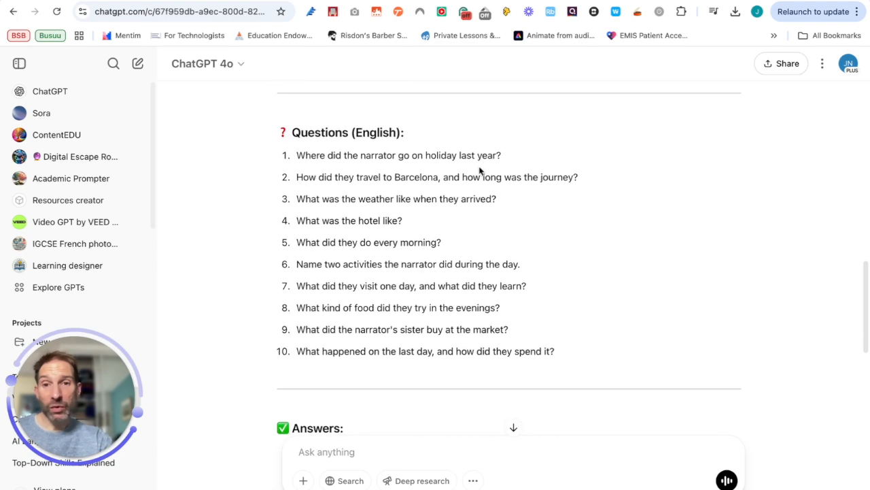
scroll(532, 297, down, 6)
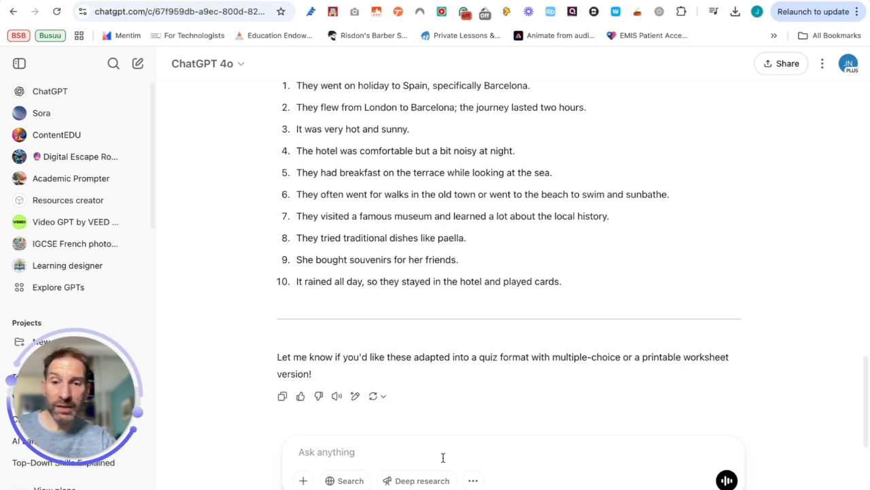
Request a fill-in-the-blank exercise based on the paragraph with 10 gaps on verbs and answers below, and review the gapped text
text(Create a fill in the blank exercise based on the paragraph, I need 10 gaps on verbs, give me the answers below.)
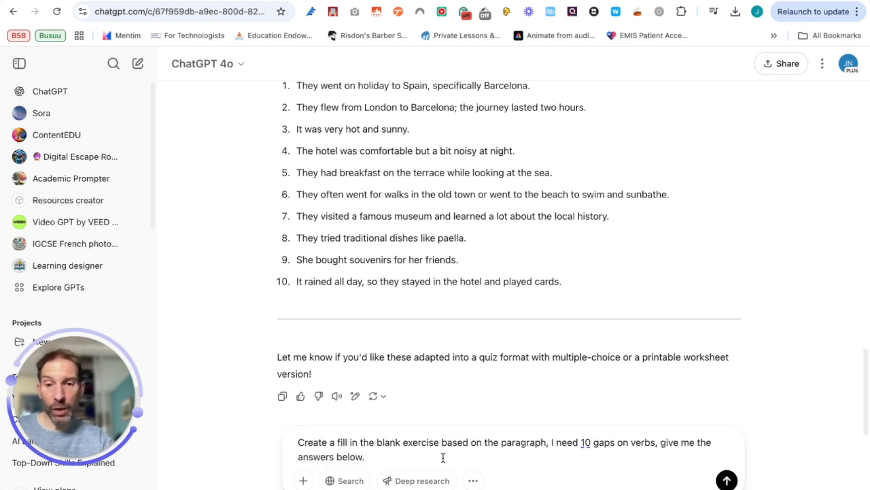
key(Return)
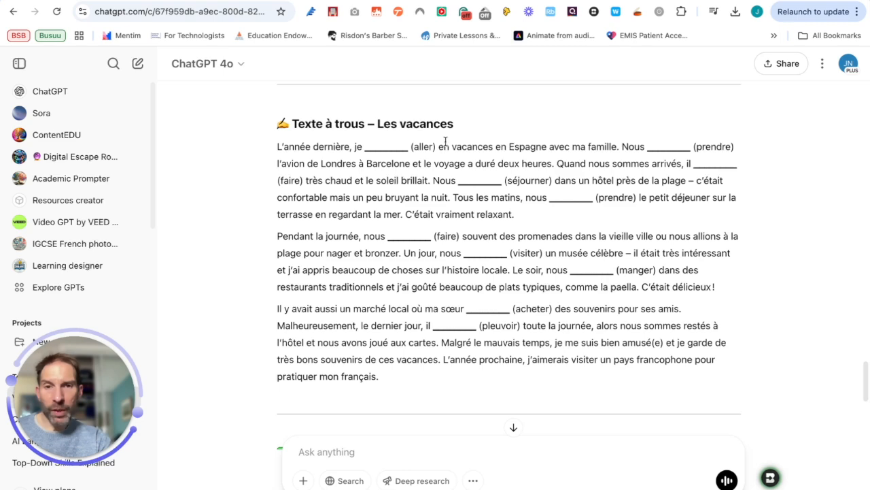
scroll(460, 254, up, 1)
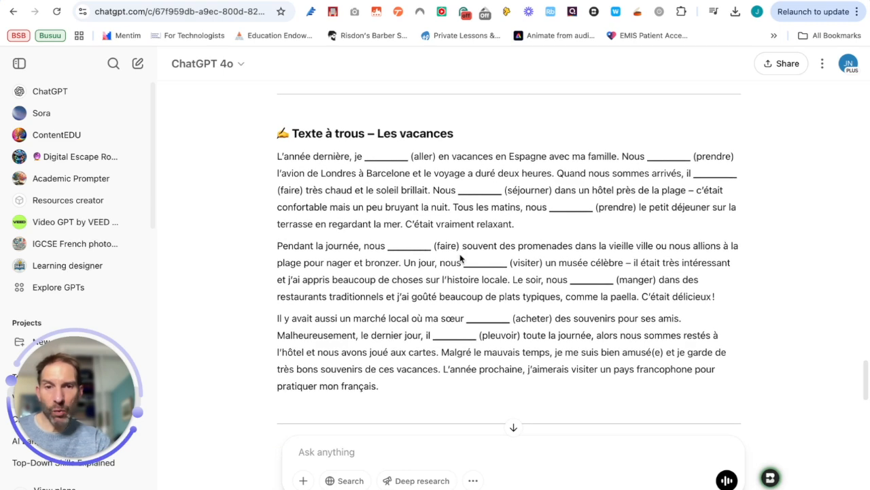
scroll(459, 257, up, 2)
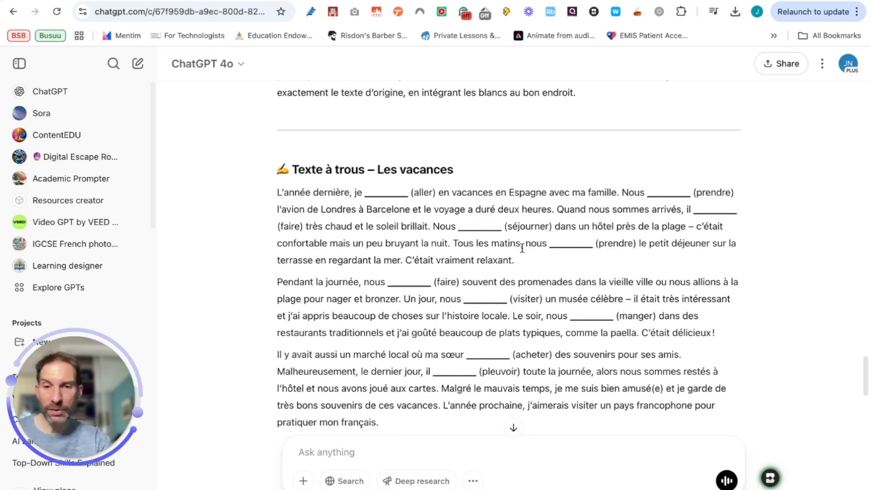
scroll(522, 248, down, 1)
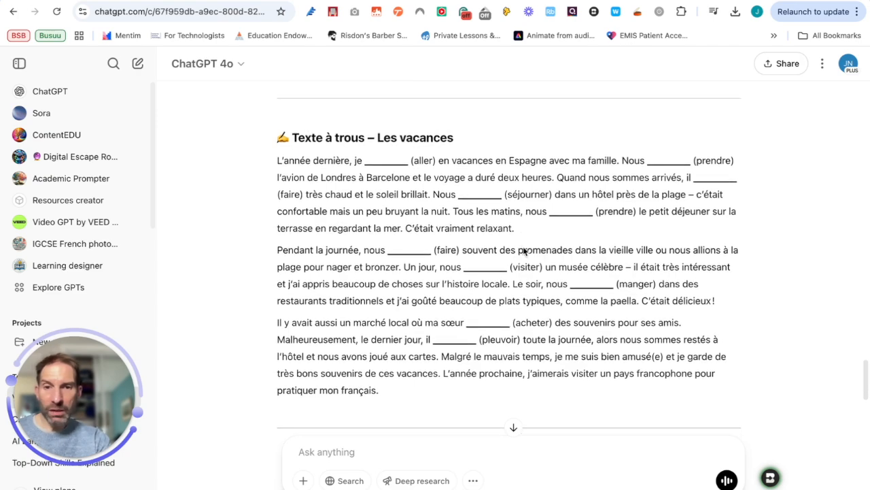
scroll(523, 250, down, 1)
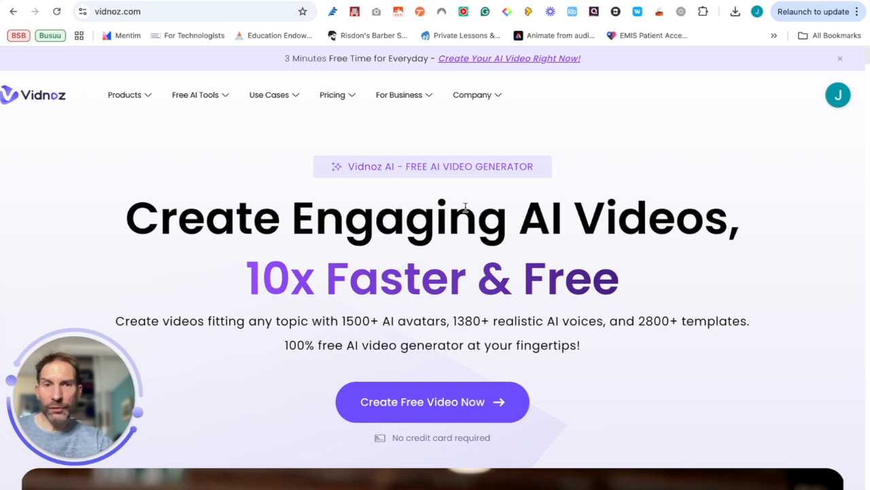
Switch to Vidnoz, enter the AI video workspace and dismiss the free usage notice
click(834, 94)
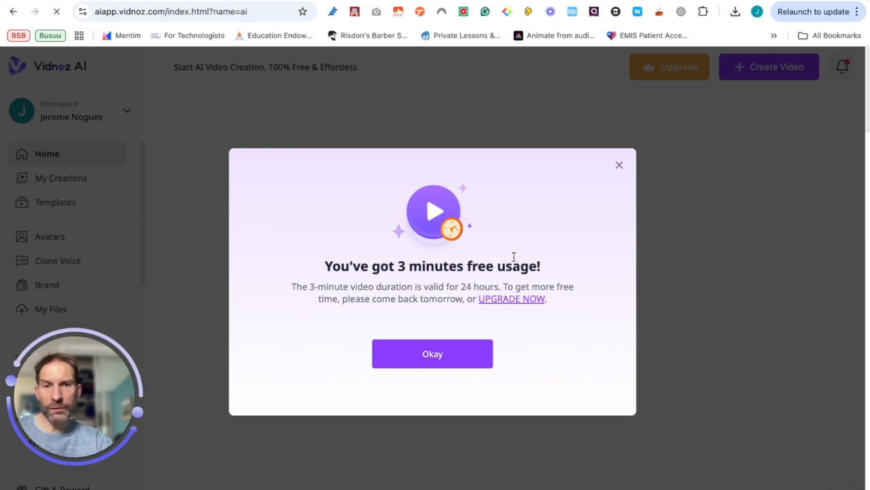
click(618, 165)
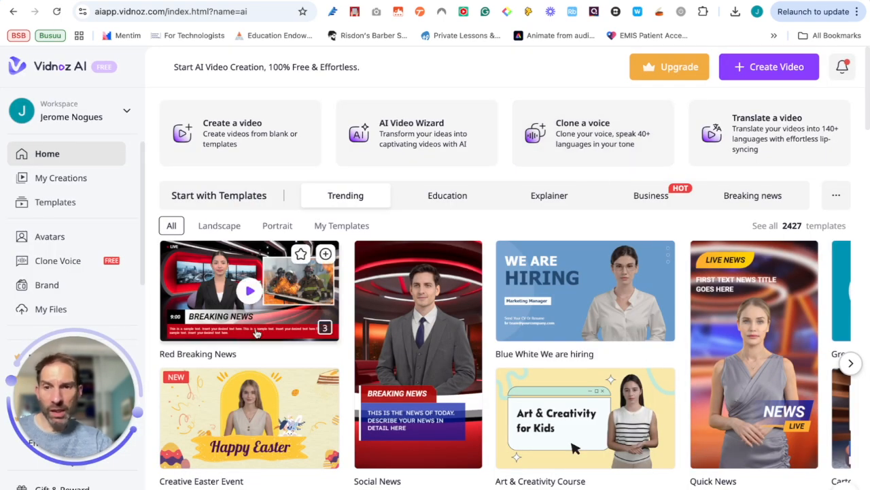
drag(82, 399, 816, 404)
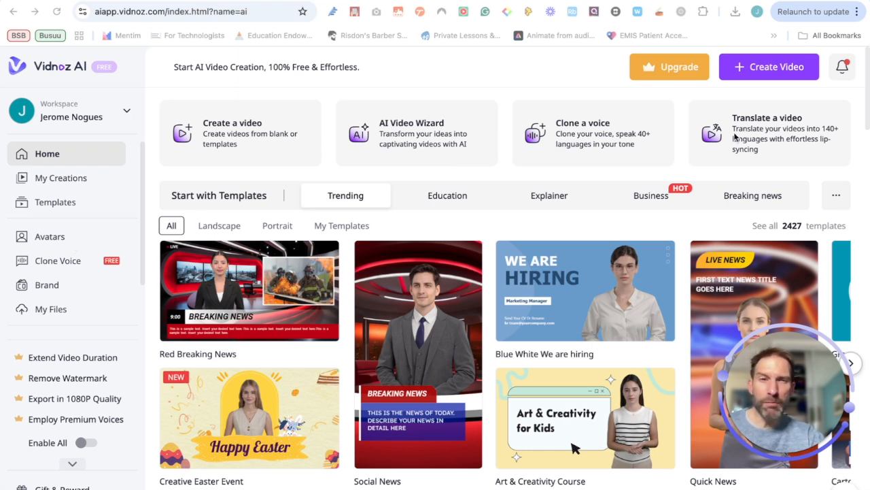
Open the avatar library and look through the Avatar Lite and Avatar Pro collections
click(53, 238)
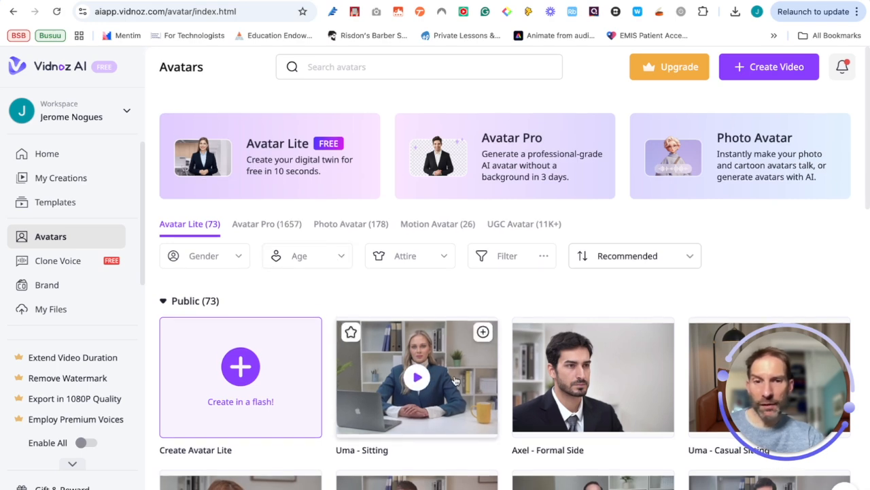
scroll(458, 371, down, 1)
scroll(459, 371, down, 1)
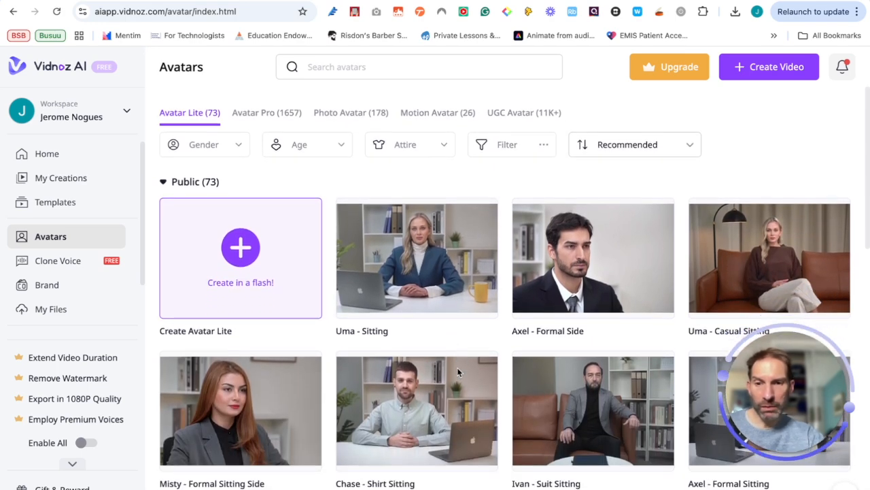
scroll(597, 367, down, 1)
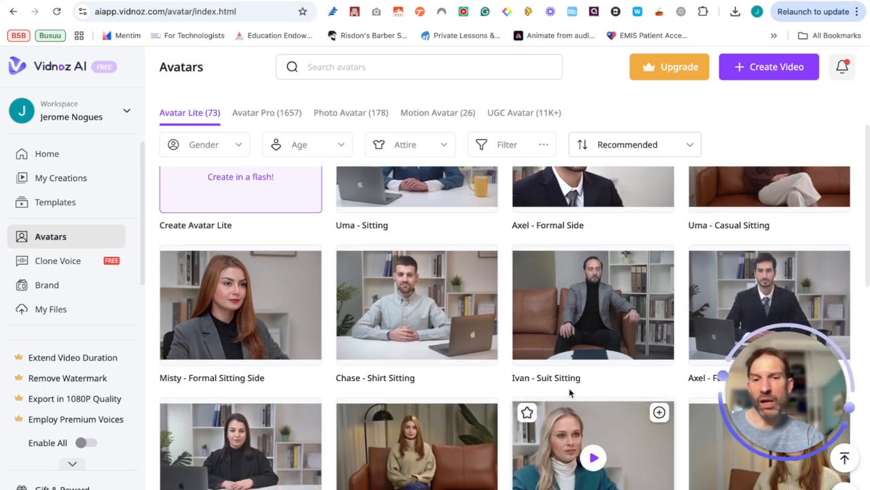
scroll(549, 372, up, 1)
scroll(549, 372, up, 1)
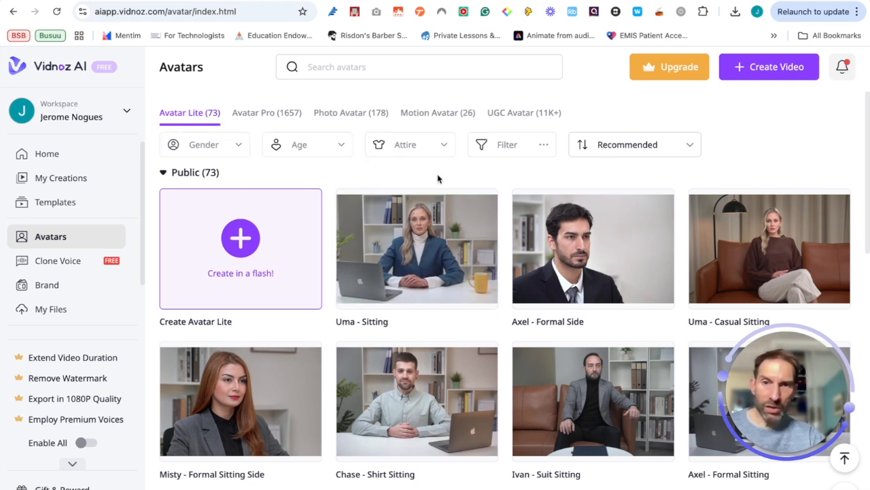
click(252, 112)
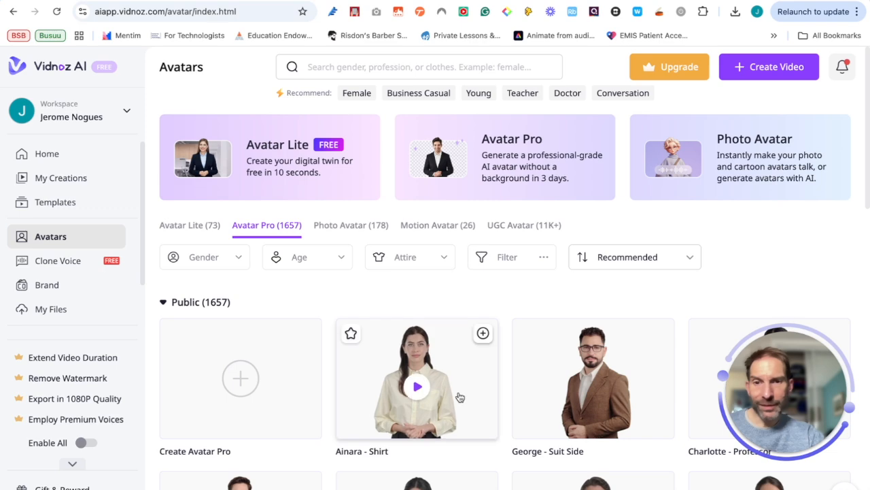
scroll(456, 370, down, 2)
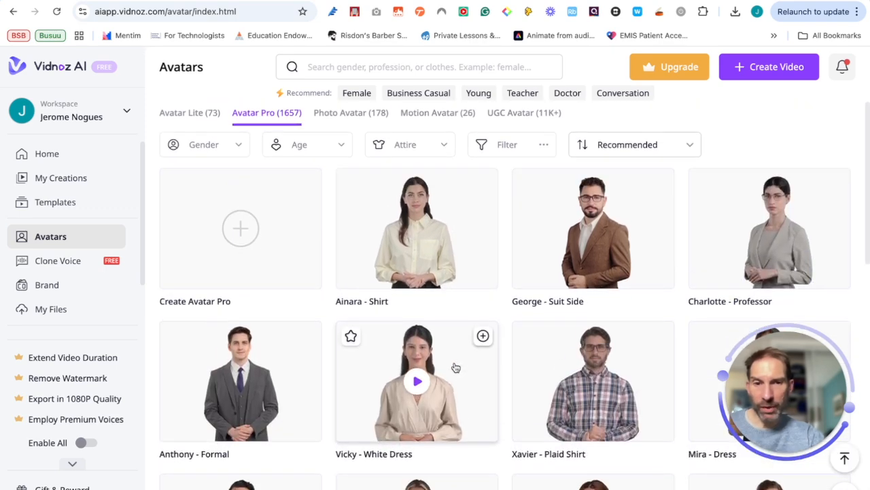
scroll(311, 177, up, 2)
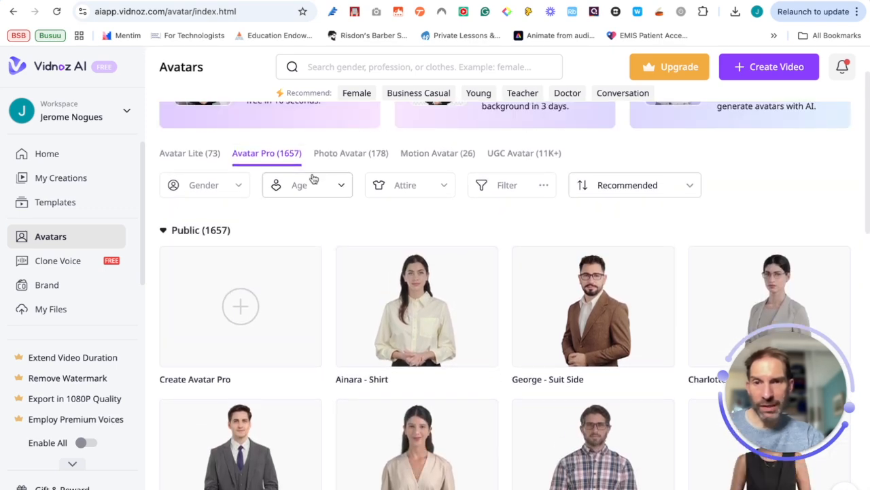
Browse the public Photo Avatar collection for a suitable speaking character
click(360, 159)
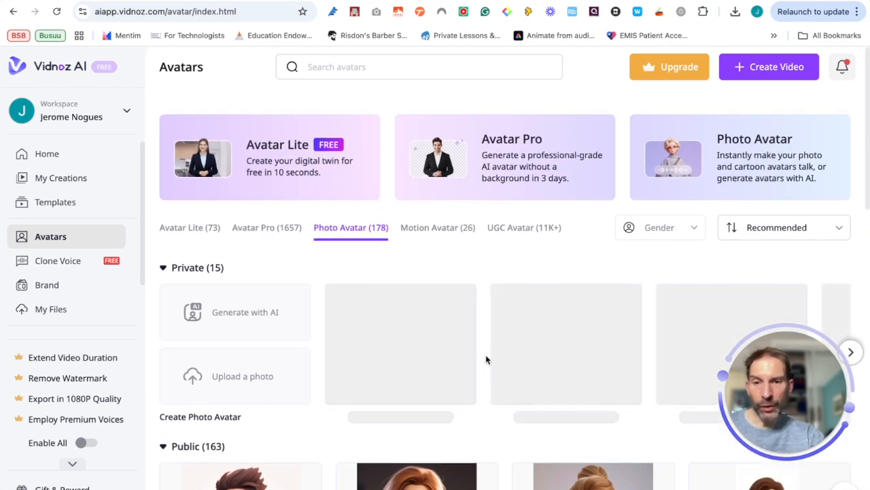
scroll(486, 359, down, 1)
scroll(485, 360, down, 4)
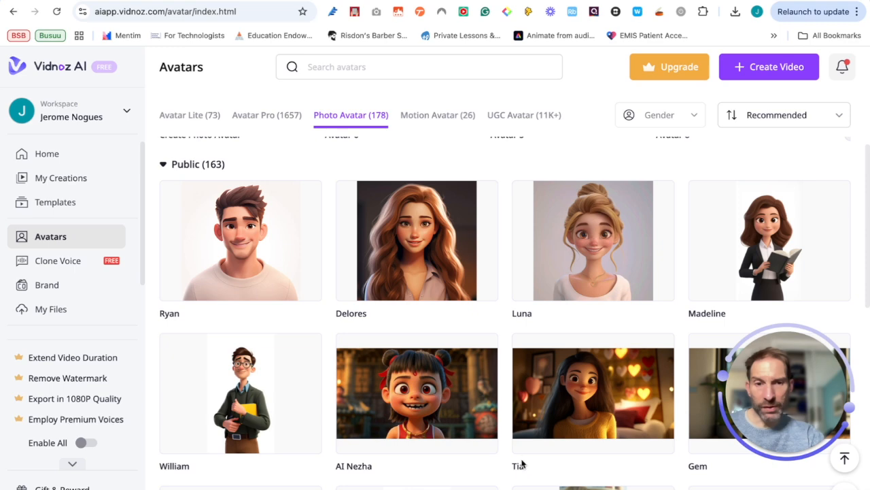
scroll(518, 462, down, 2)
scroll(515, 458, down, 1)
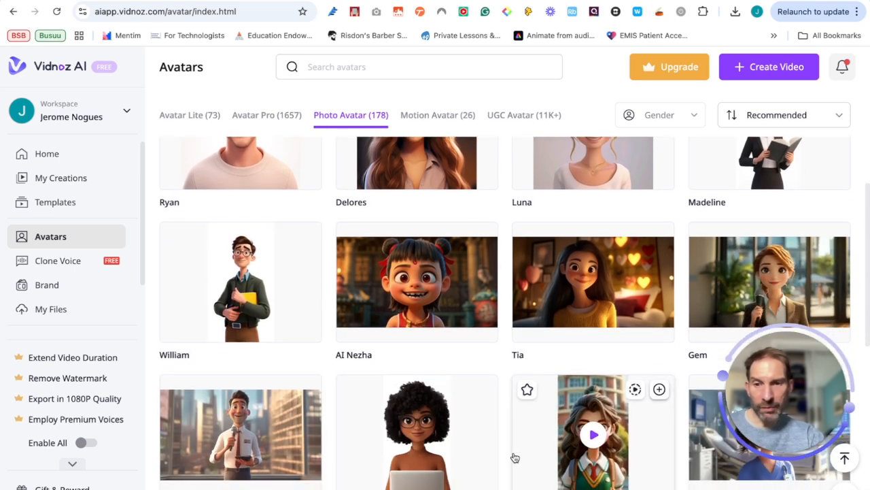
scroll(515, 458, down, 4)
scroll(515, 457, up, 1)
scroll(515, 457, down, 3)
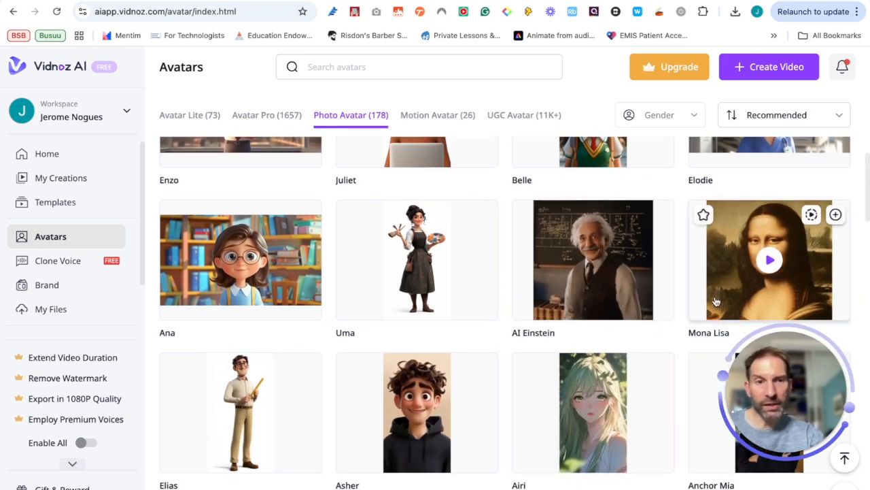
scroll(719, 296, down, 1)
scroll(527, 360, down, 4)
scroll(527, 360, up, 5)
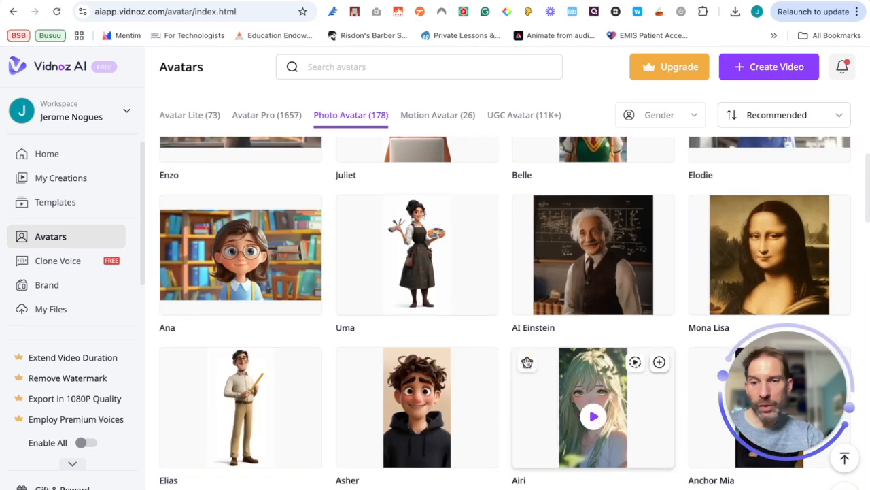
scroll(524, 365, up, 3)
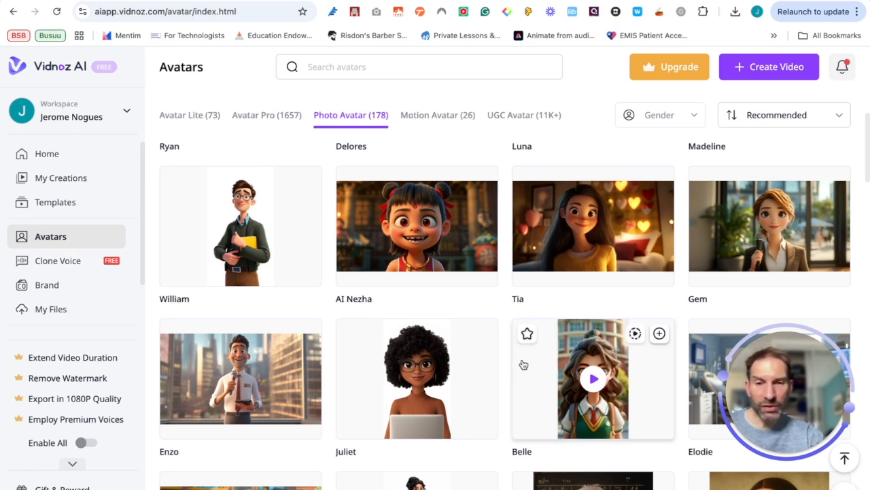
scroll(523, 365, up, 1)
scroll(522, 364, up, 1)
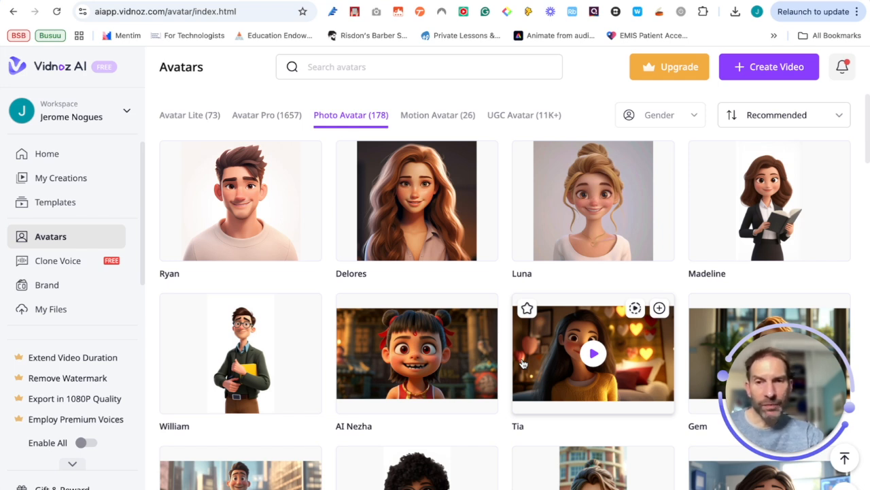
scroll(524, 364, up, 1)
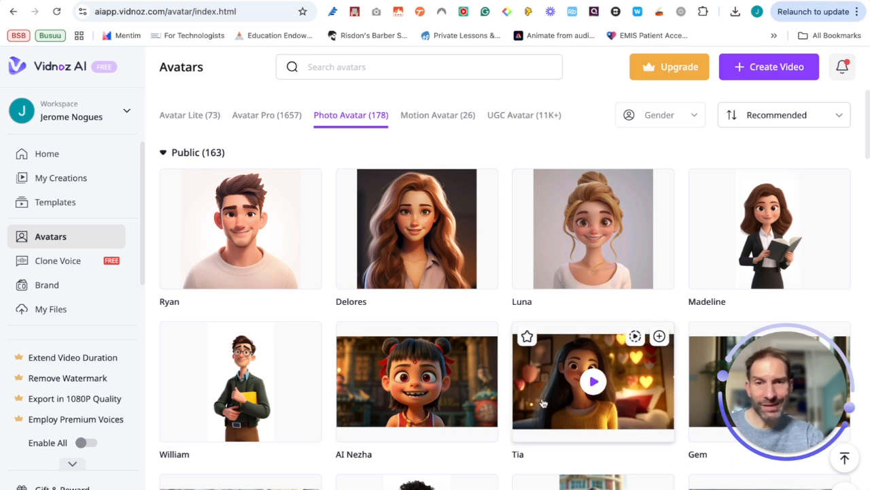
Preview the Delores photo avatar, pause its sample video and open the avatar for editing
click(430, 260)
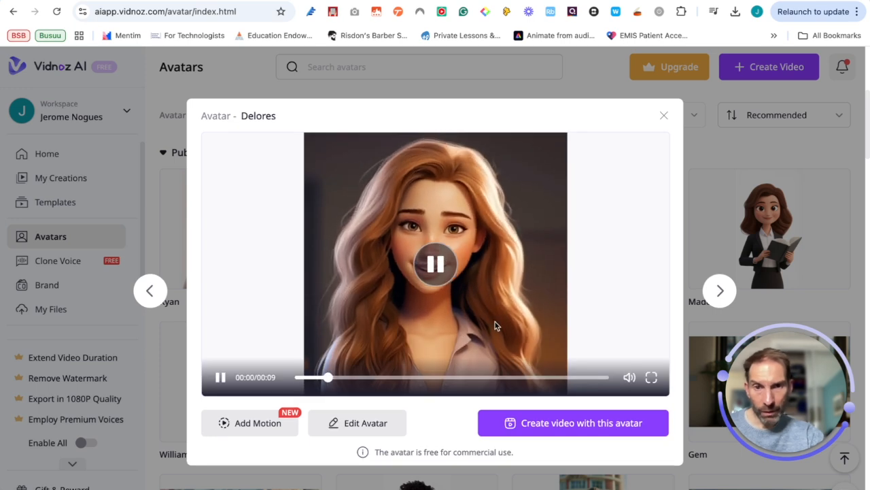
click(450, 270)
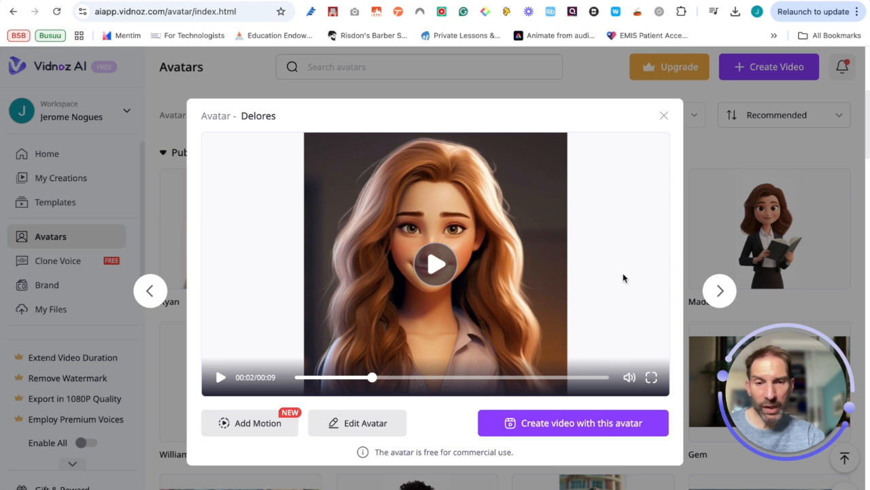
click(371, 424)
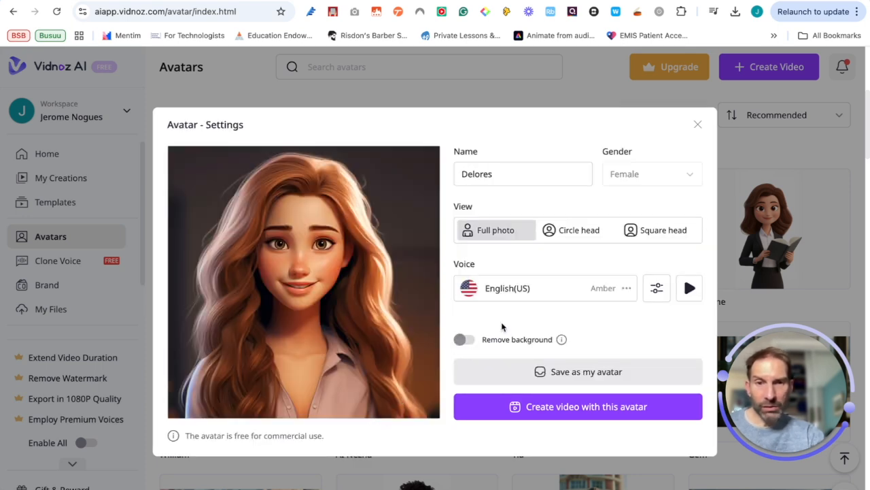
Try the circle head view, choose the square head view for Delores, and create a video with this avatar
click(580, 237)
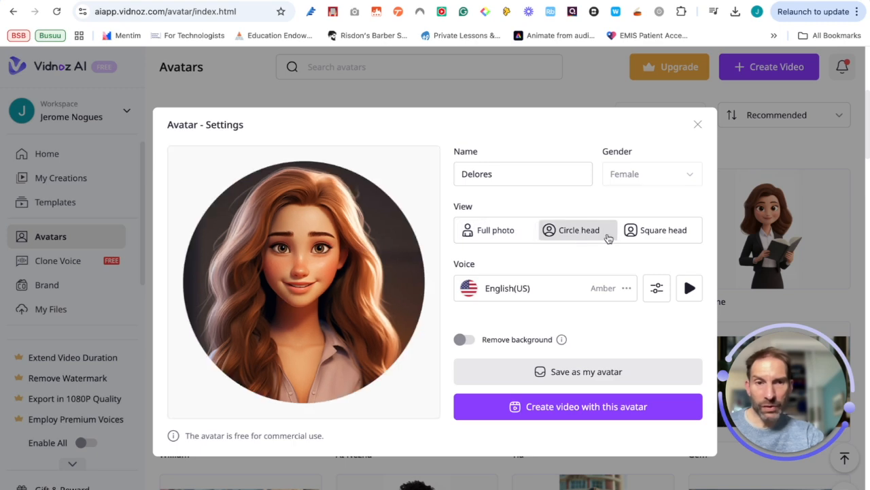
click(659, 235)
click(541, 406)
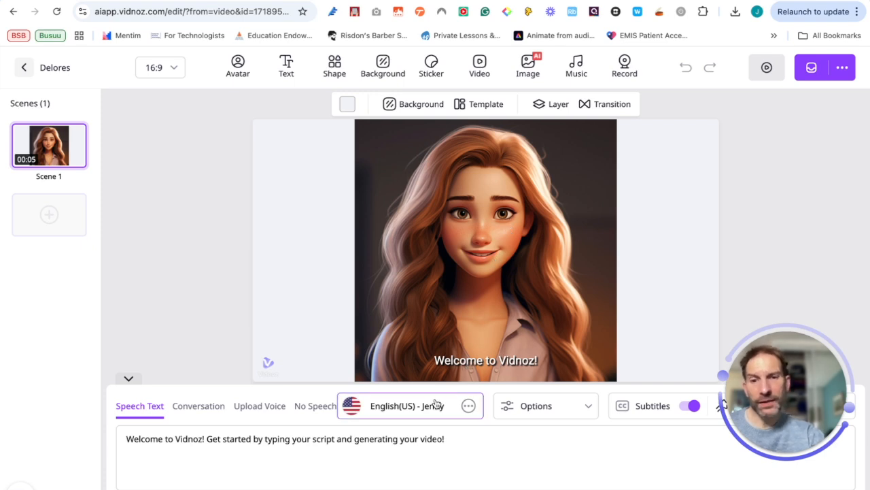
Change the avatar's voice to the French (Français - FR) female voice Brigitte
click(417, 412)
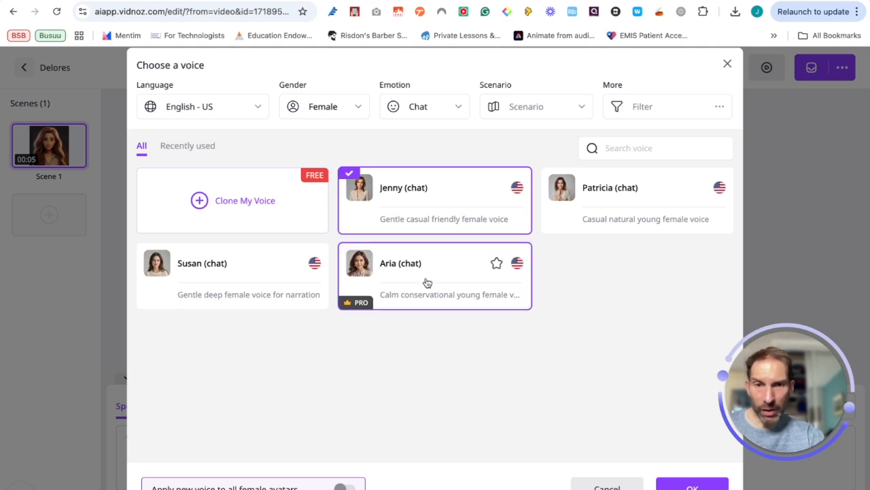
click(233, 111)
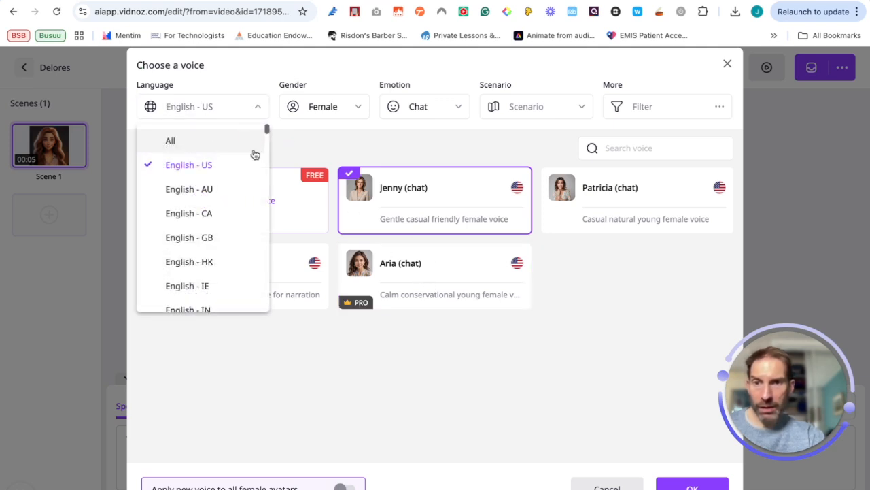
scroll(212, 246, down, 3)
scroll(212, 246, down, 10)
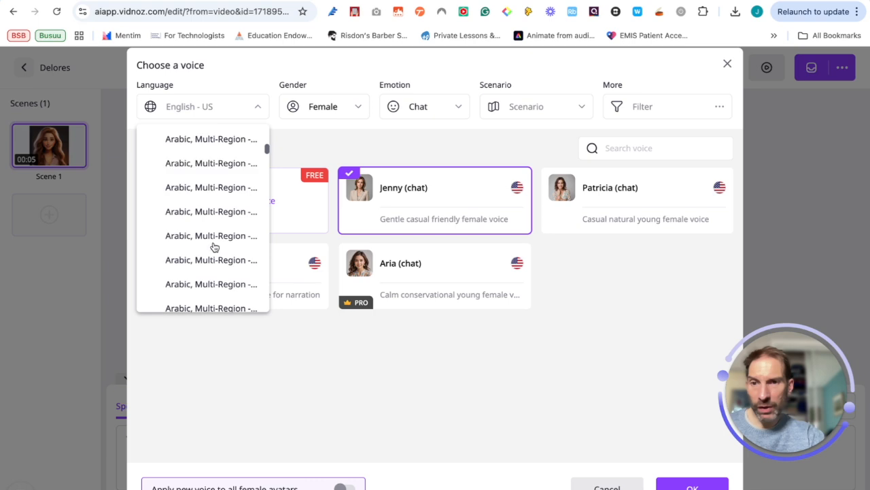
scroll(214, 247, down, 3)
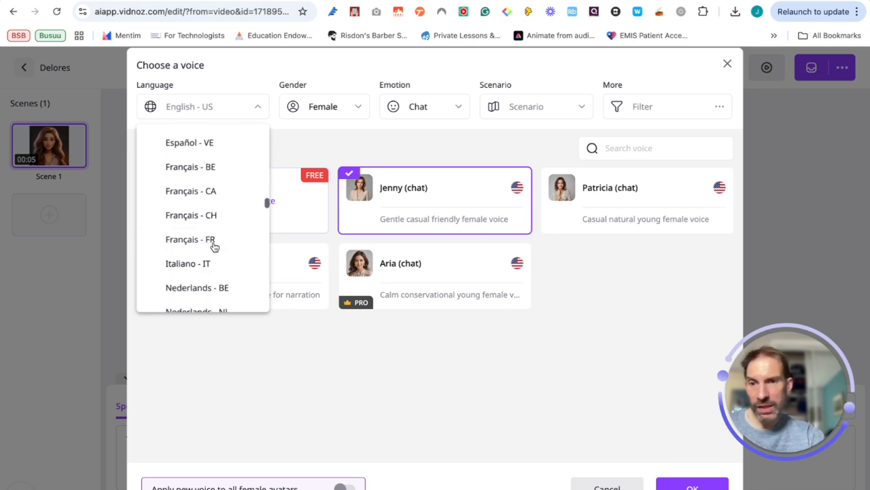
click(214, 245)
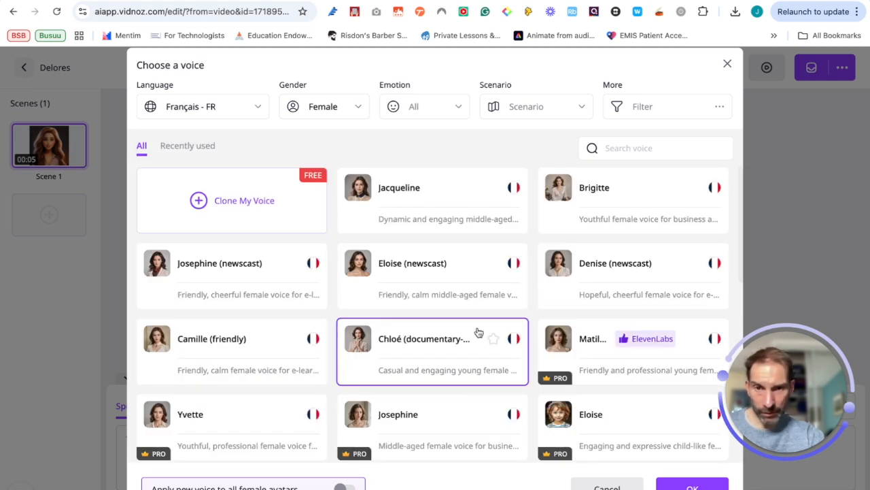
click(597, 207)
click(692, 487)
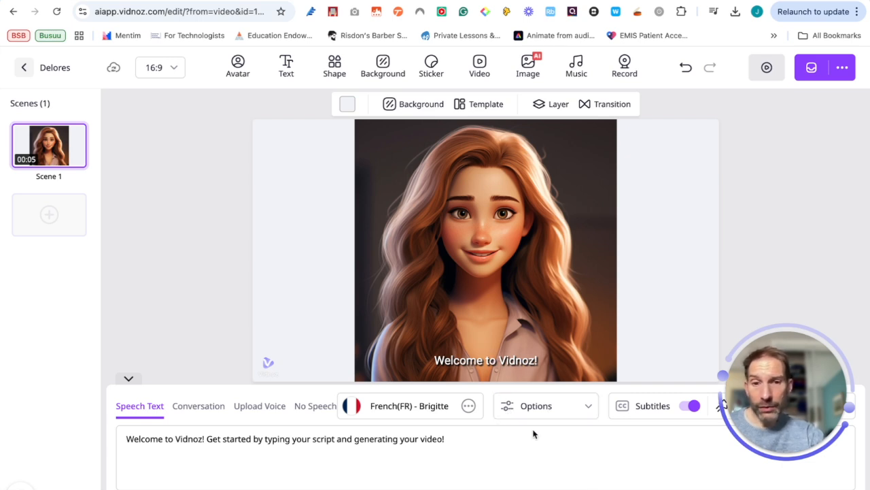
Slow down the speaking speed of the Brigitte voice below 1.0× in the speech options
click(587, 412)
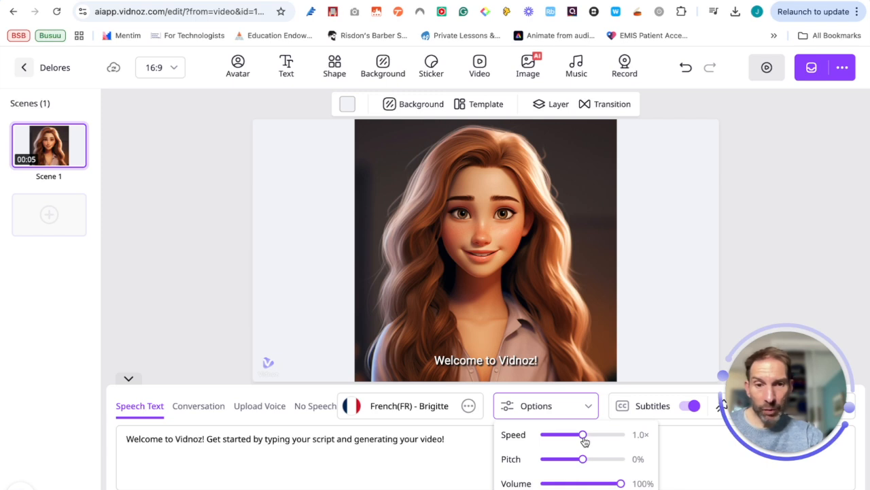
drag(583, 439, 570, 438)
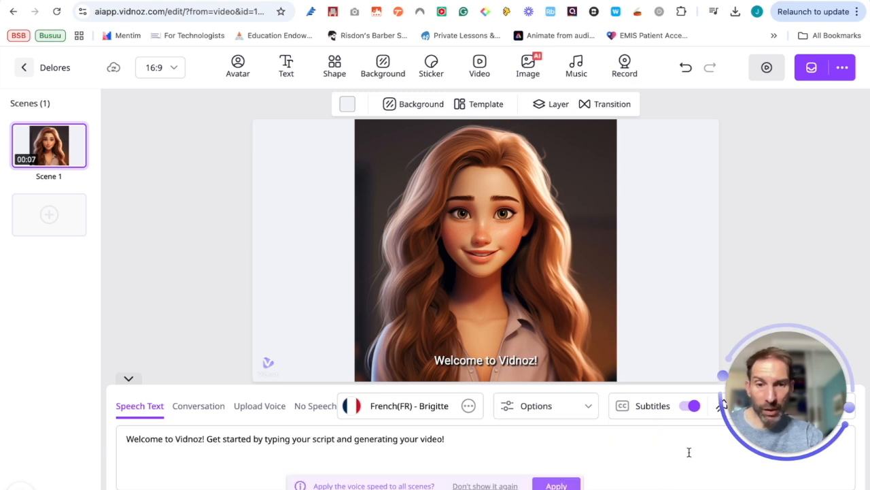
click(588, 410)
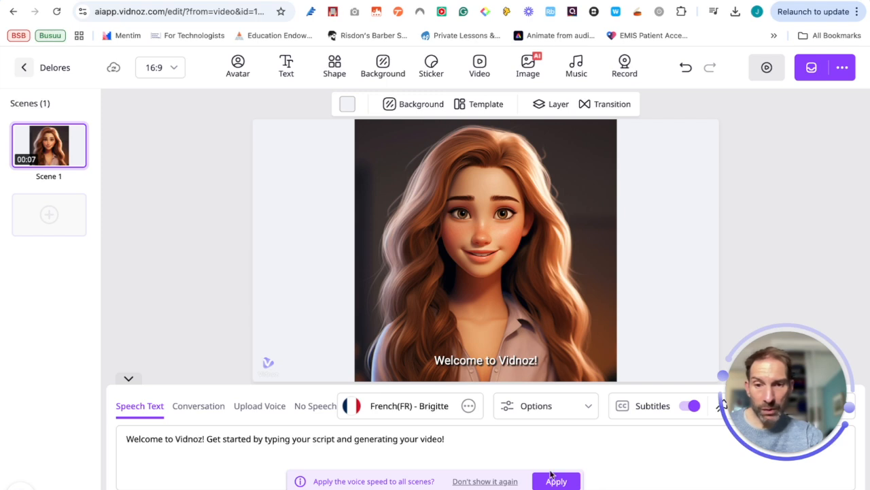
click(589, 410)
click(696, 471)
drag(796, 396, 799, 212)
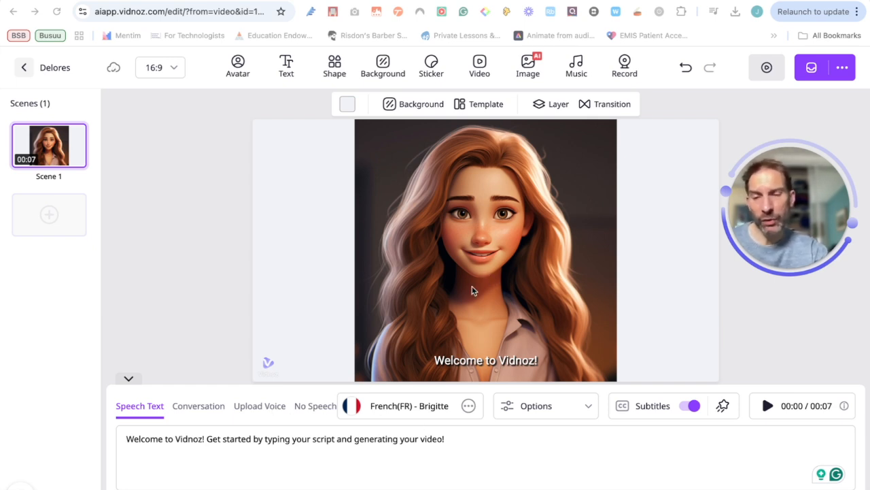
Replace the default welcome script with the copied French holiday text and check it through to the end
triple_click(230, 438)
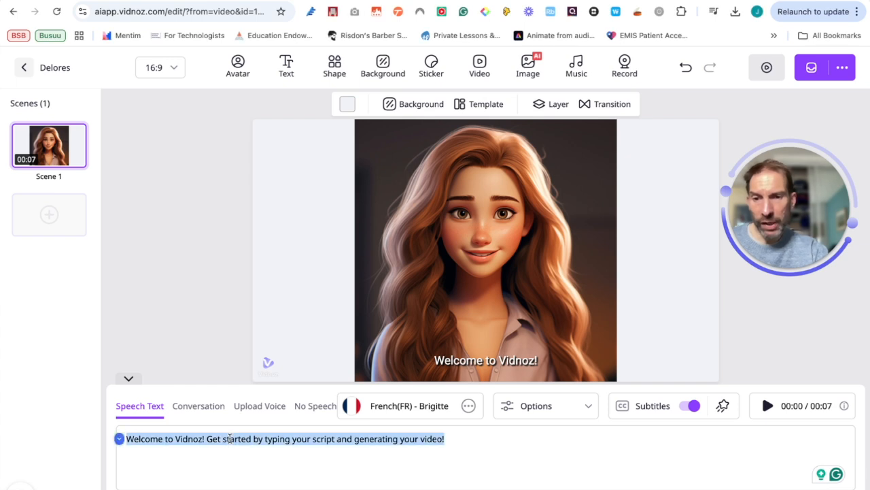
key(ctrl+v)
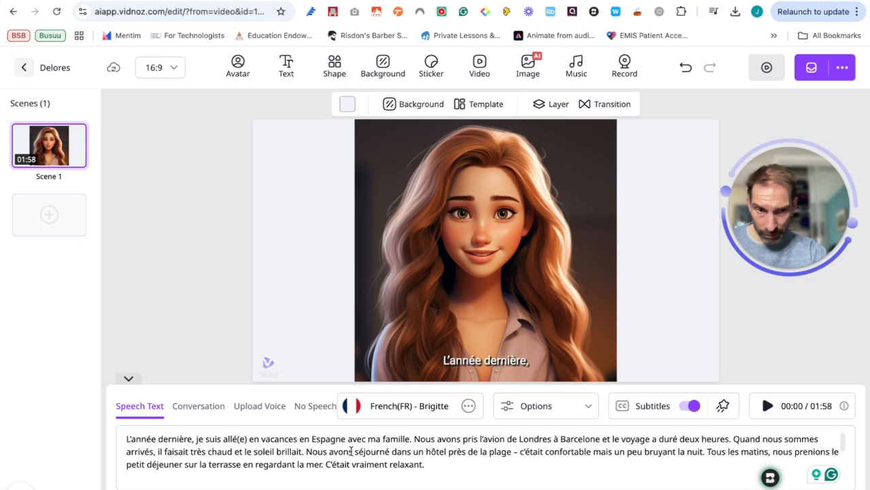
scroll(348, 451, down, 10)
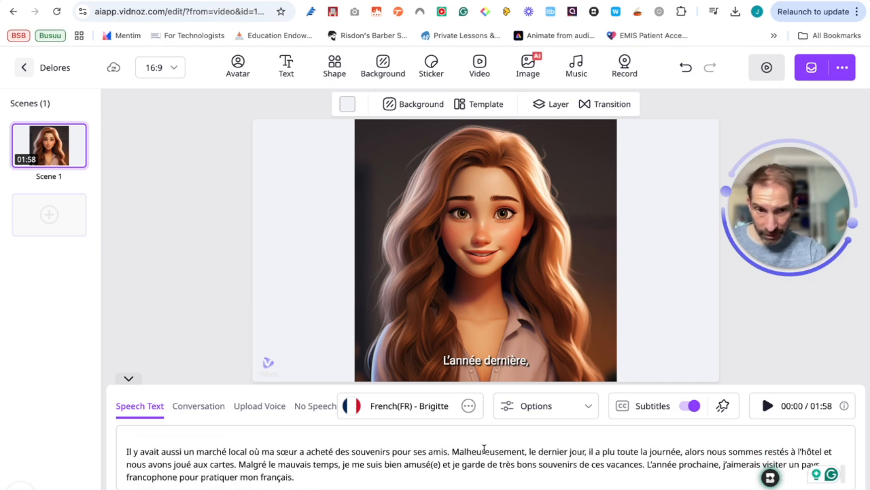
scroll(484, 449, up, 10)
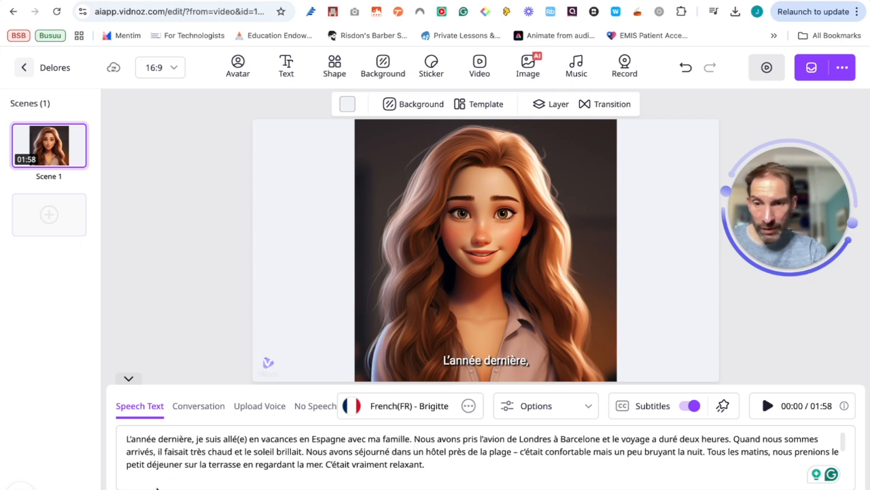
Try a 0.5 s pause after the script's first sentence and the Happy expression, keeping neither
key(/)
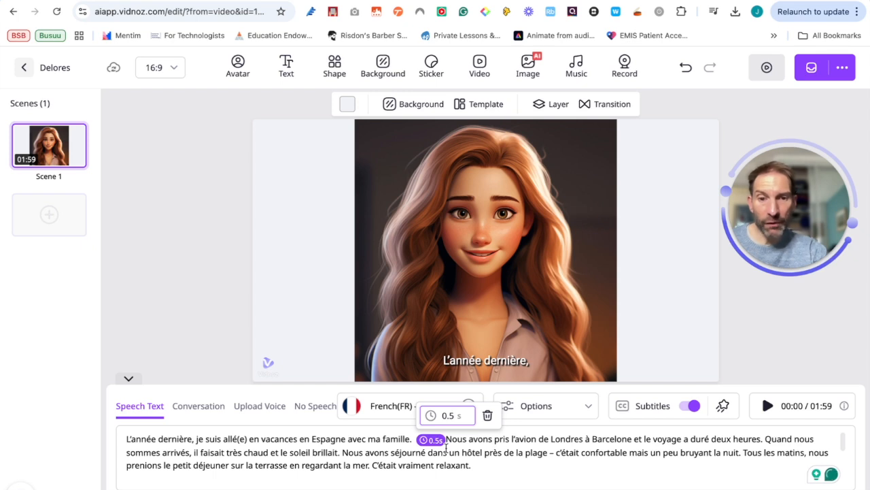
click(487, 415)
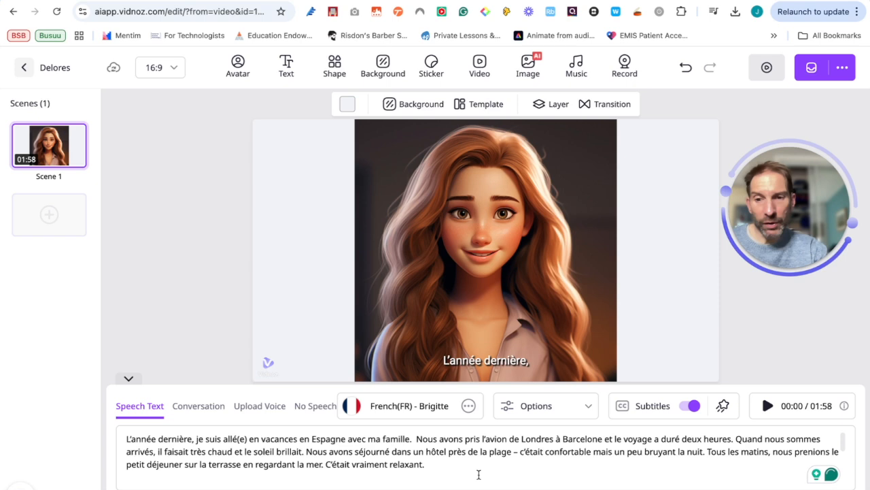
mouse_move(173, 488)
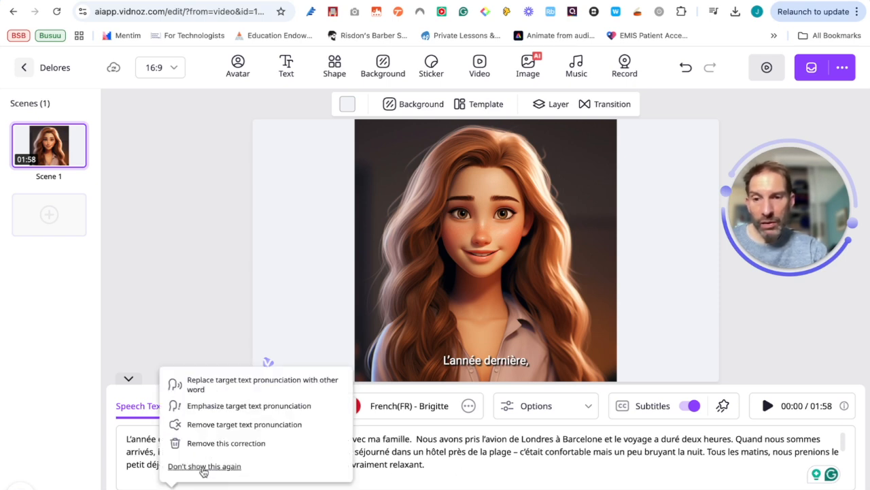
click(294, 488)
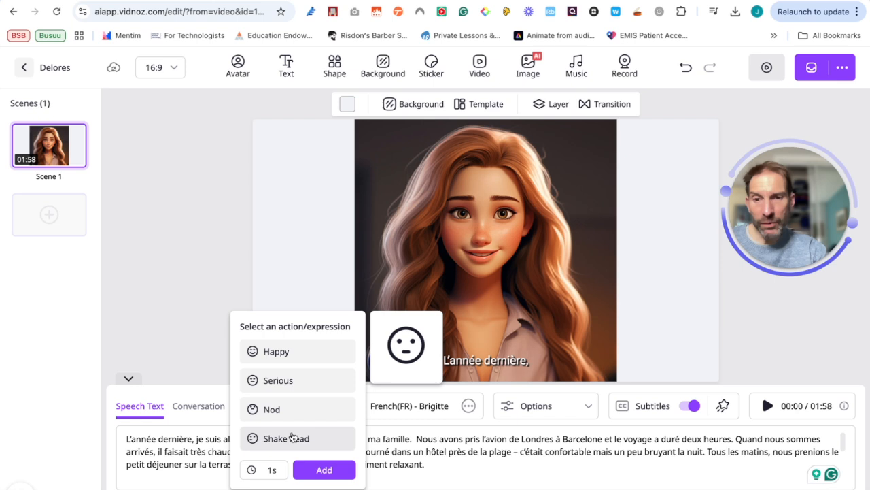
click(308, 355)
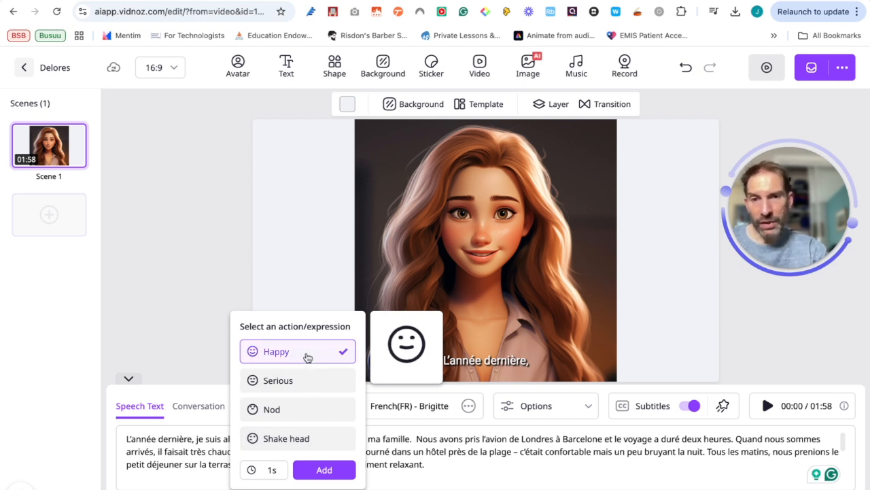
click(458, 473)
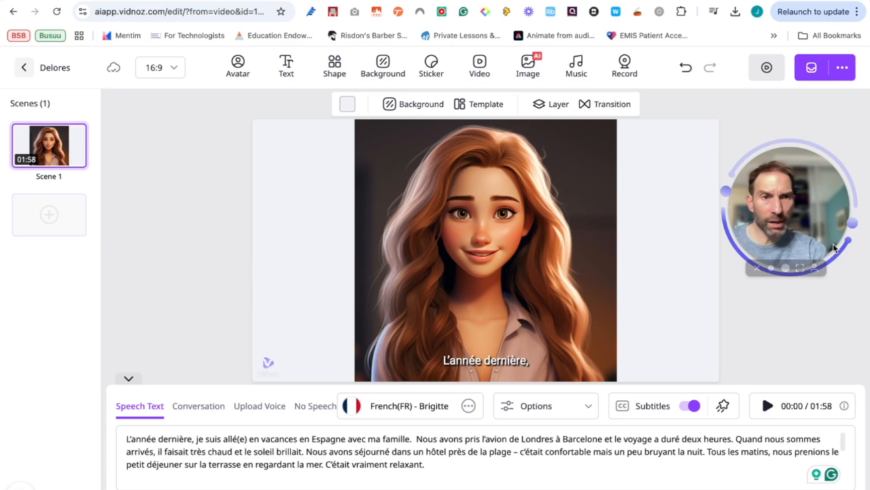
Generate the Delores video and play the opening of the finished result in full screen
click(812, 67)
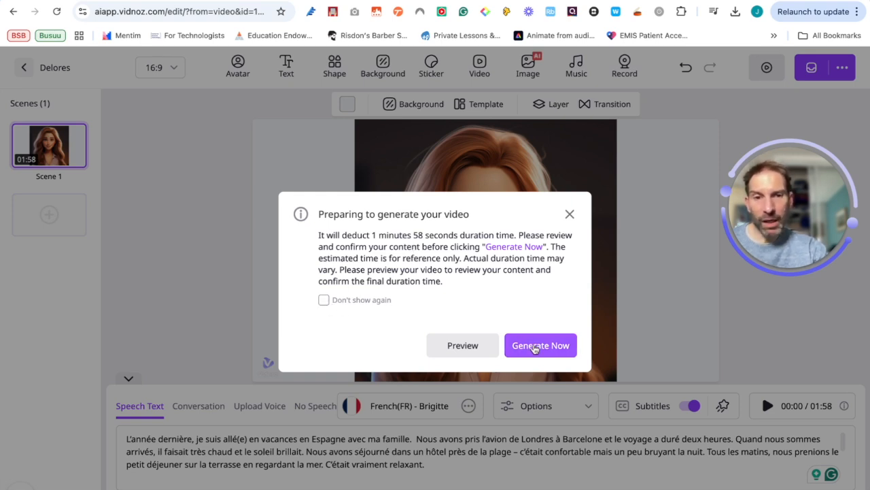
click(534, 349)
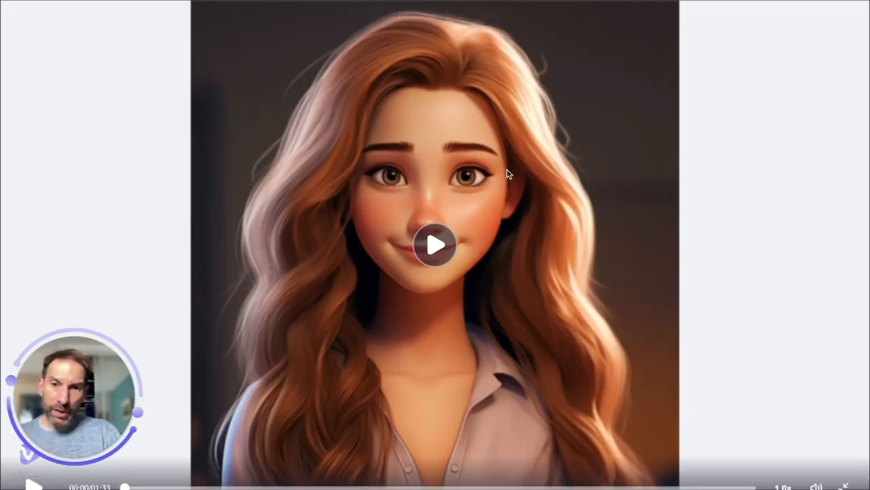
click(436, 258)
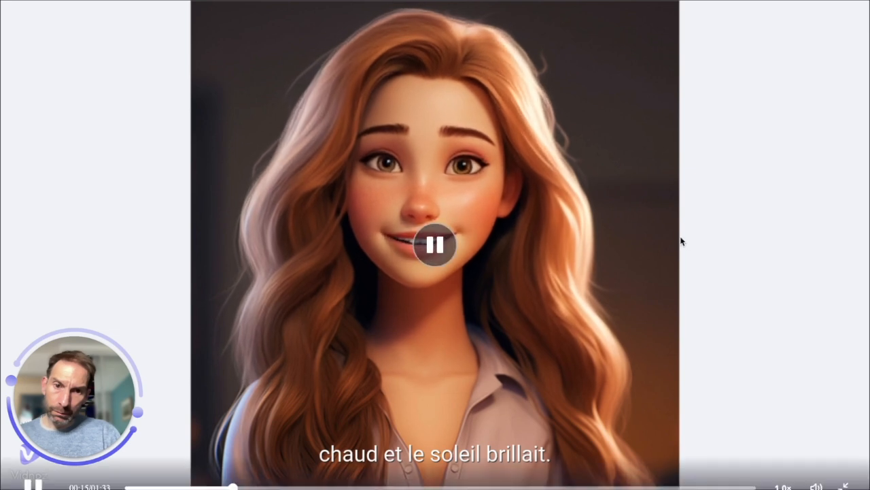
click(441, 244)
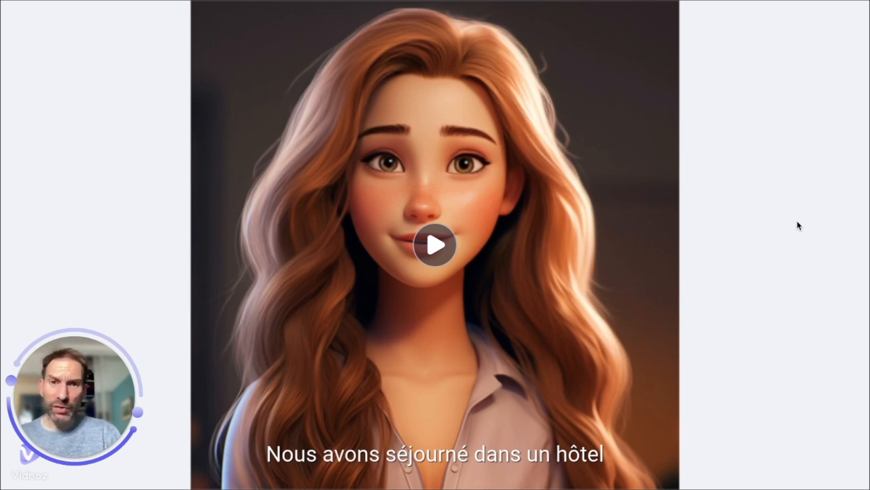
key(Escape)
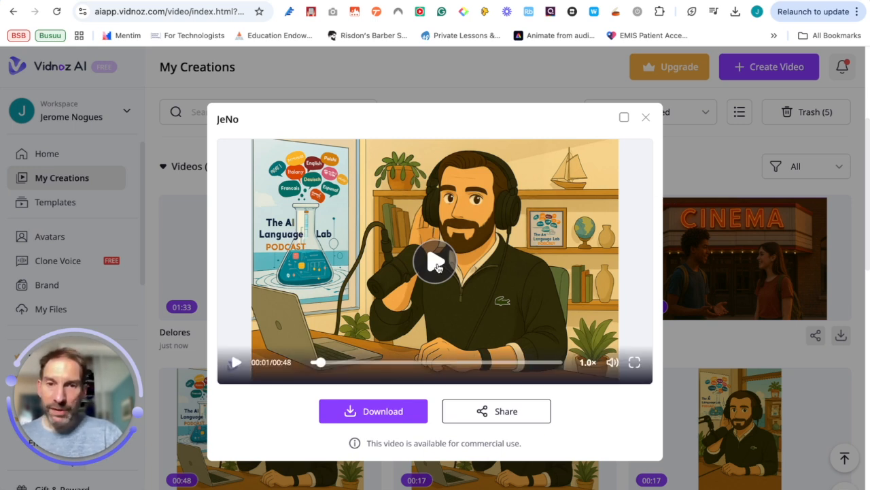
Play part of the 48-second podcast presenter video, pause it and return to the list of creations
click(435, 262)
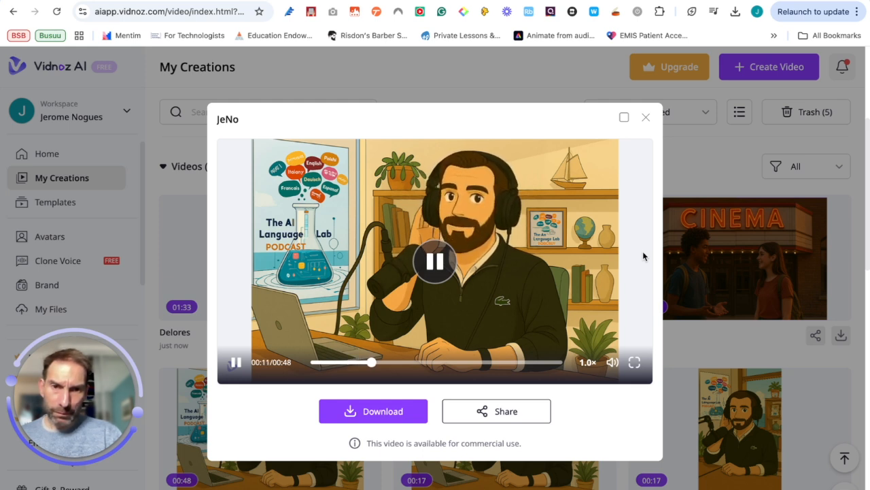
click(441, 269)
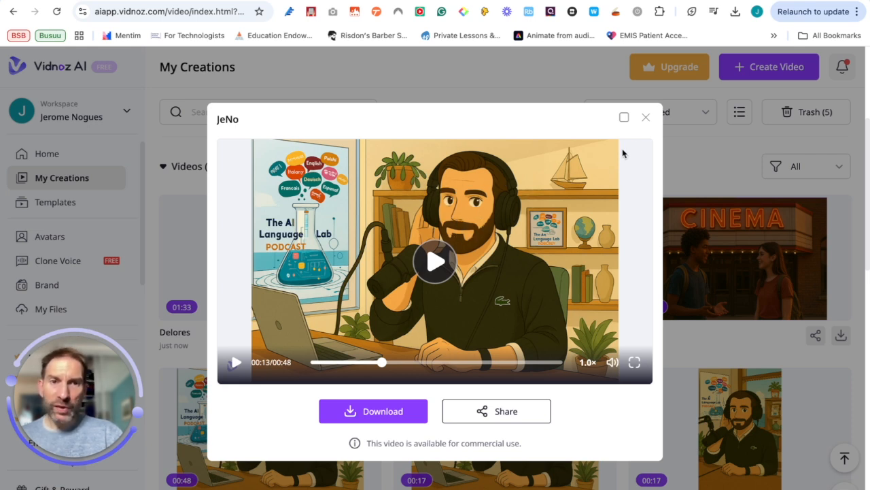
click(647, 120)
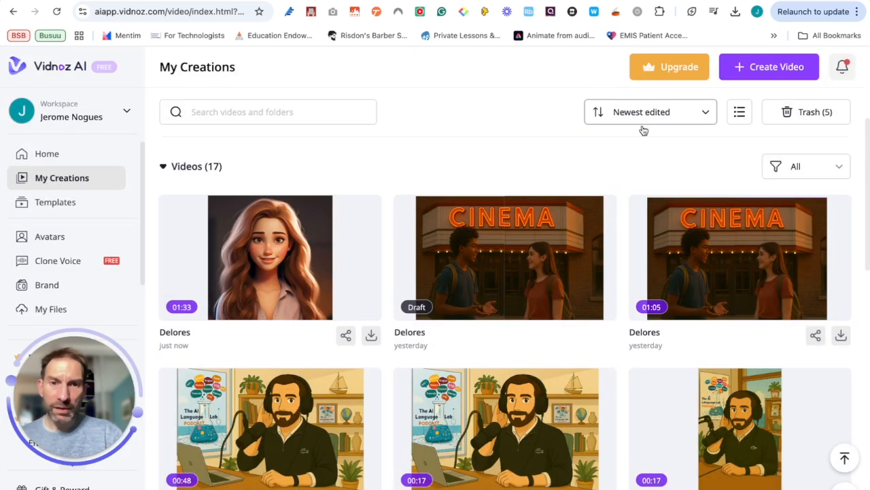
click(369, 336)
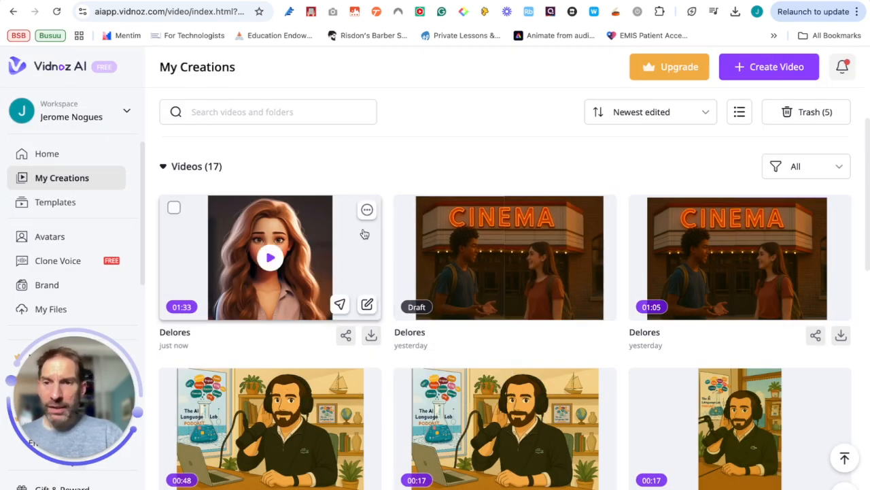
Create a video with the Ryan avatar from the avatar library and switch its script to conversation mode
click(51, 236)
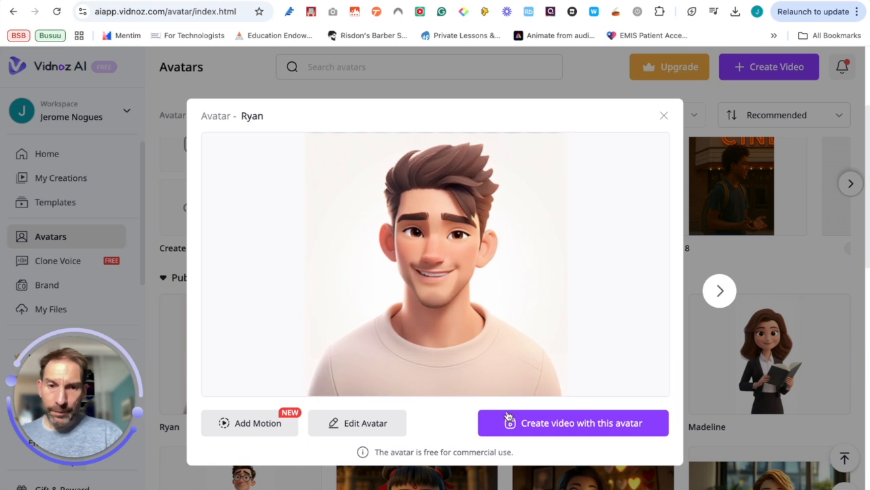
mouse_move(534, 427)
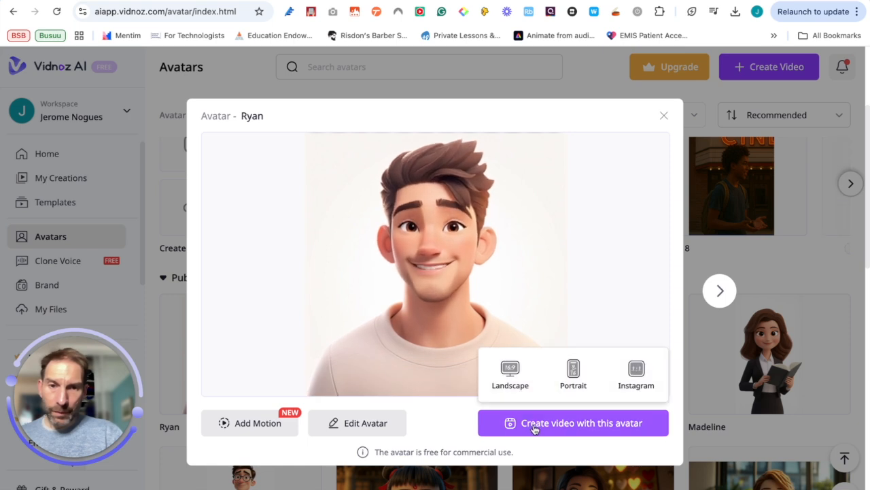
click(535, 425)
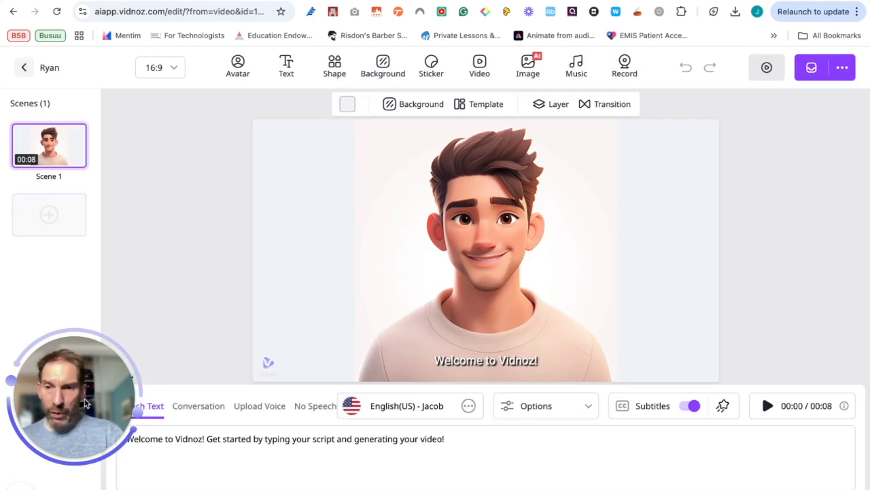
drag(87, 393, 793, 284)
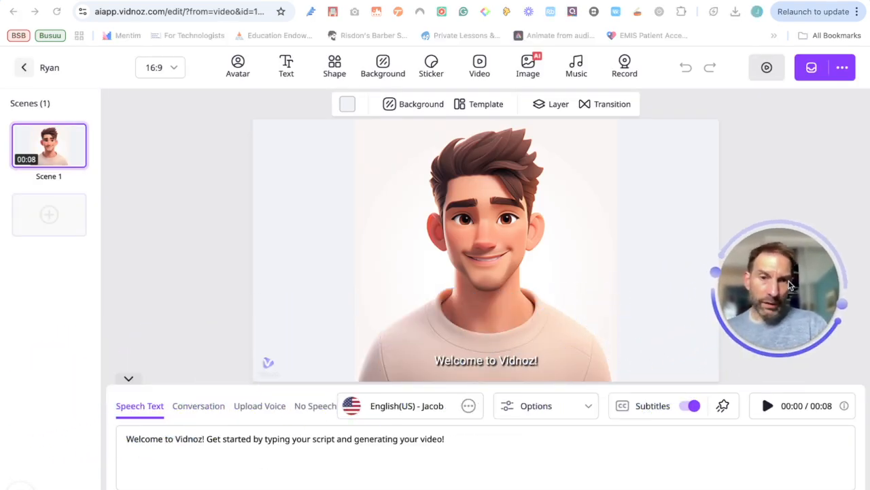
click(208, 406)
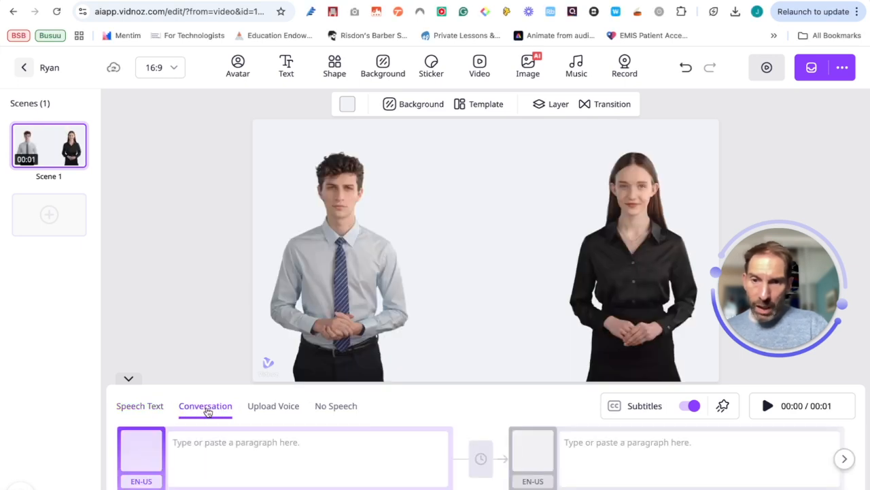